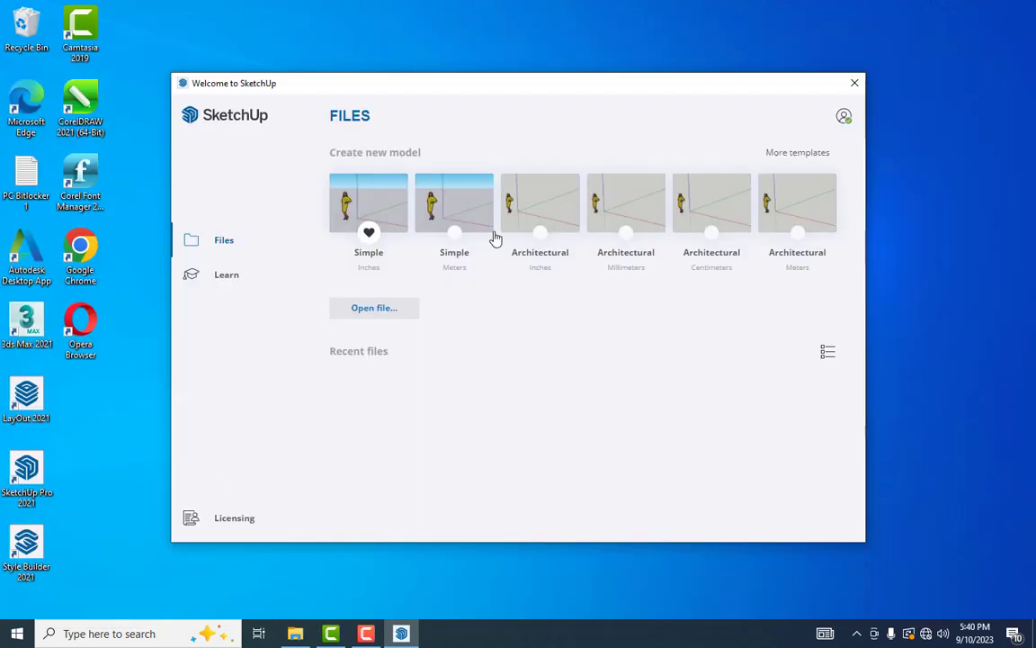
Dismiss the Welcome to SketchUp window to start a new Untitled model
key(alt+F4)
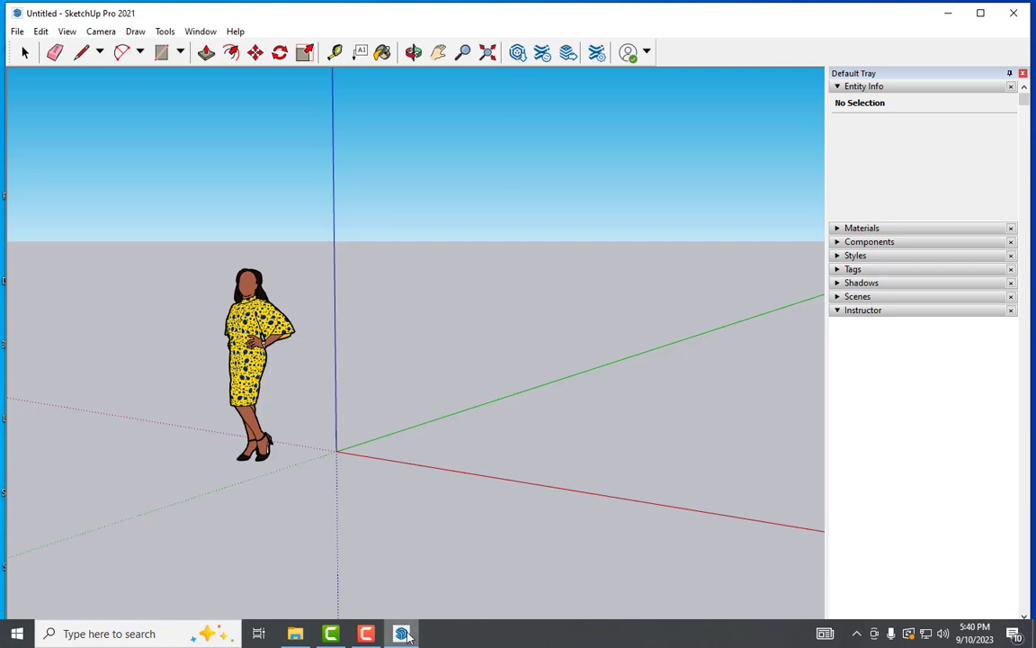
Open SketchUp's in-app 3D Warehouse panel from the toolbar
click(434, 163)
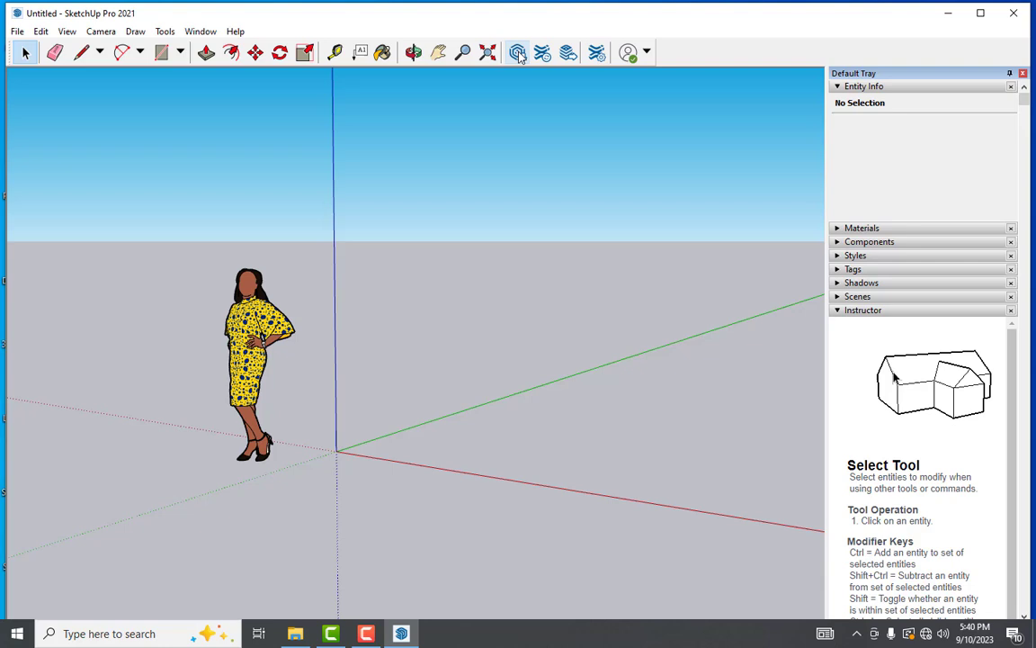
click(518, 54)
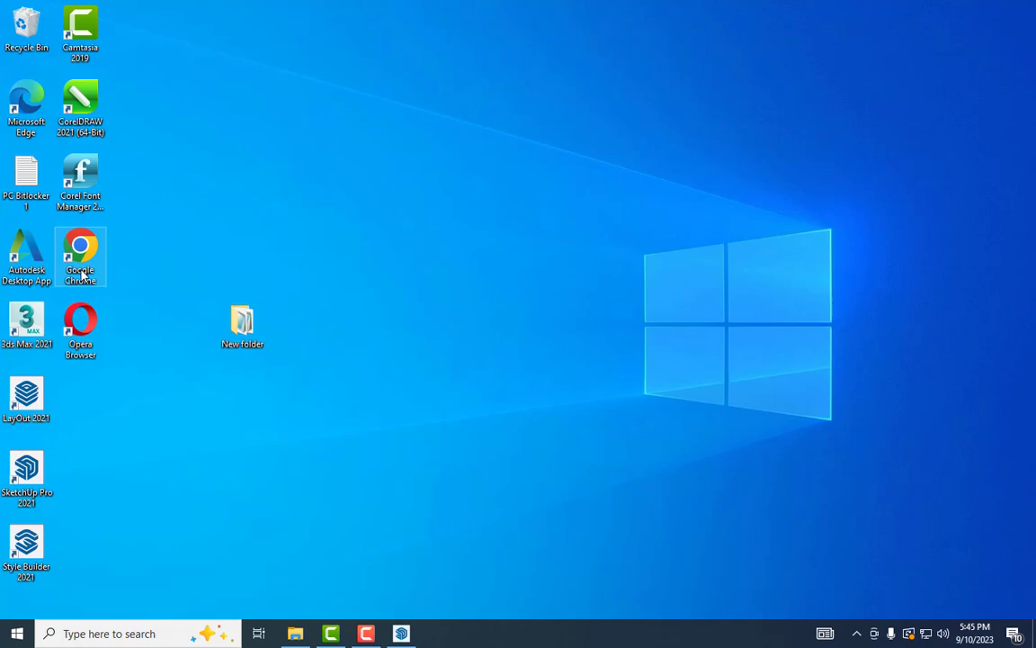
Launch Chrome and search Google for '3d warehouse' via the suggestion
double_click(86, 256)
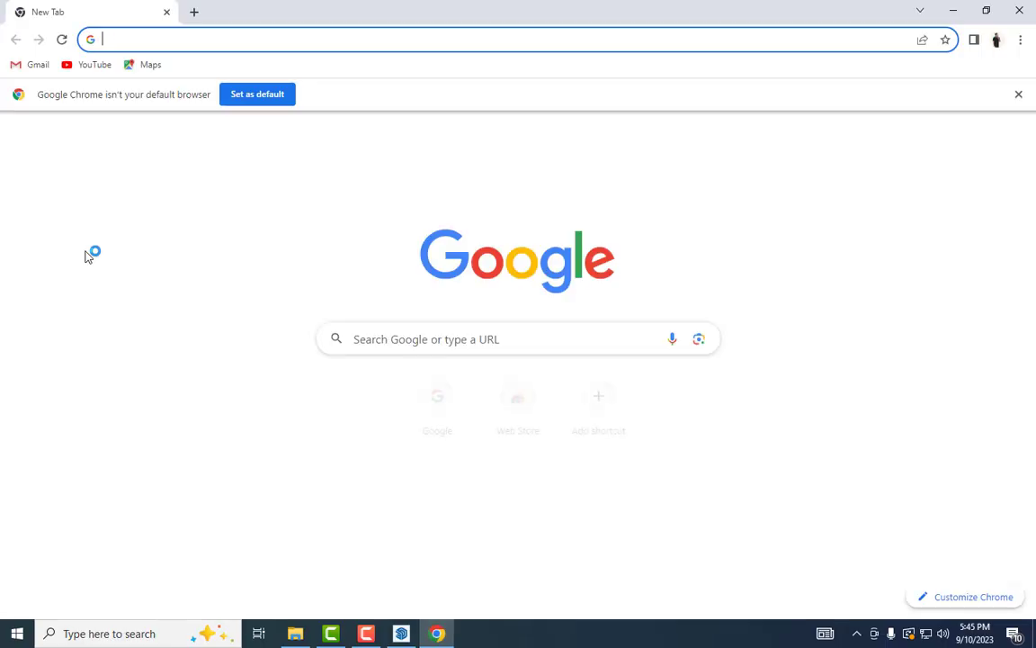
click(384, 342)
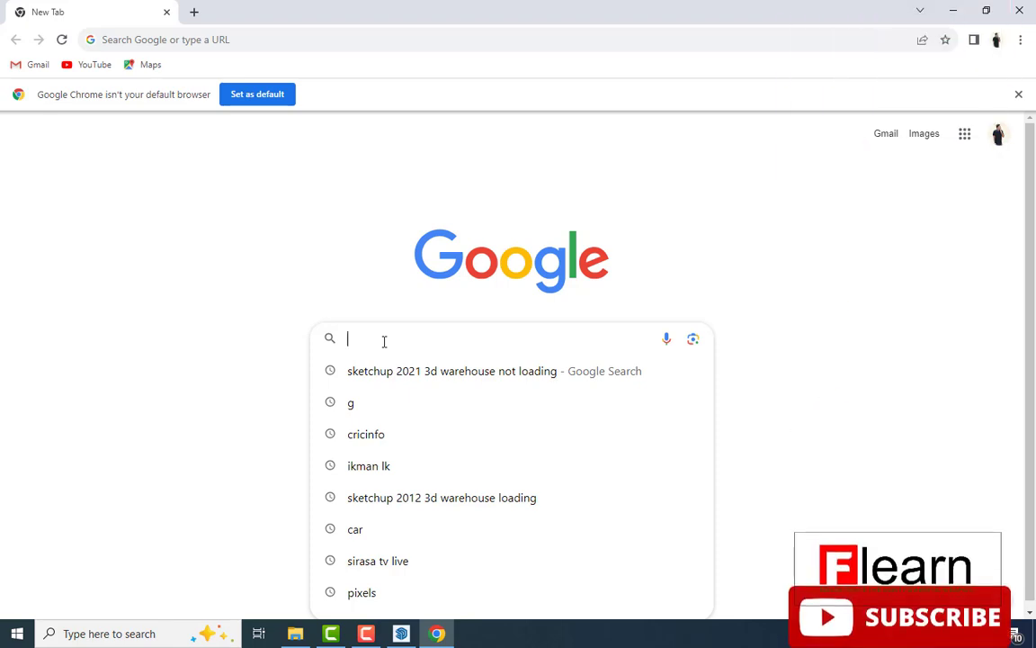
text(3d warehouse)
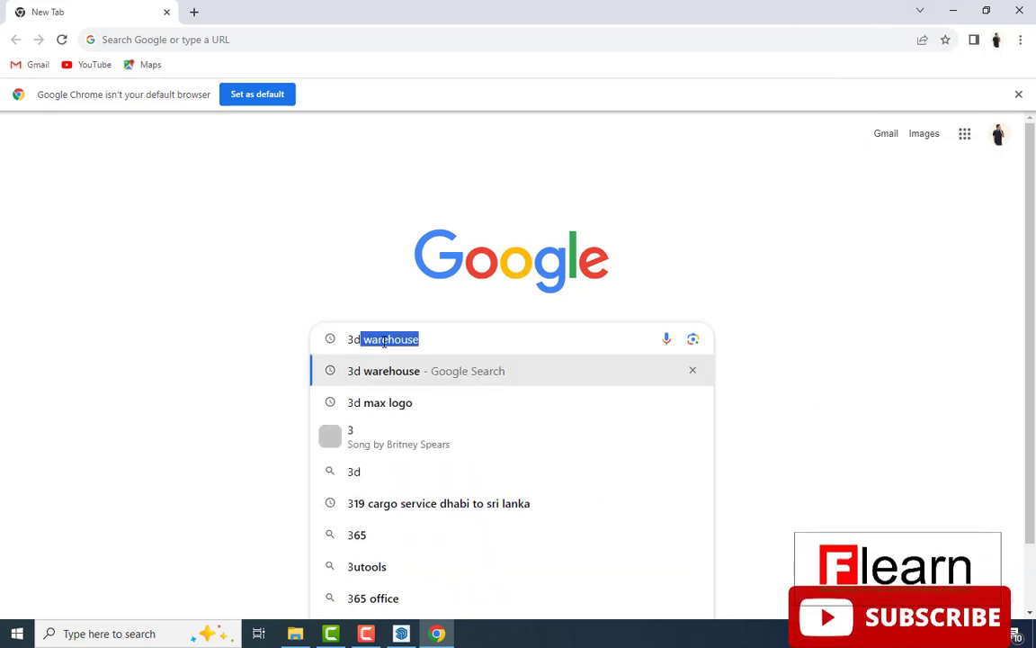
click(396, 381)
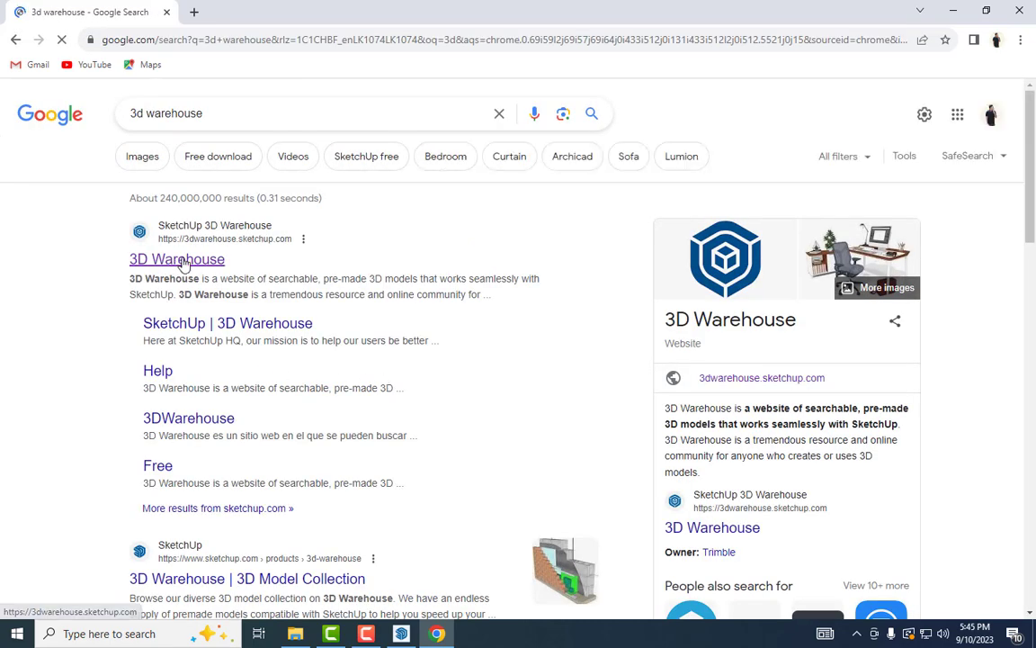
Open the 3D Warehouse site and choose Sign In | Create Account from the account menu
click(182, 263)
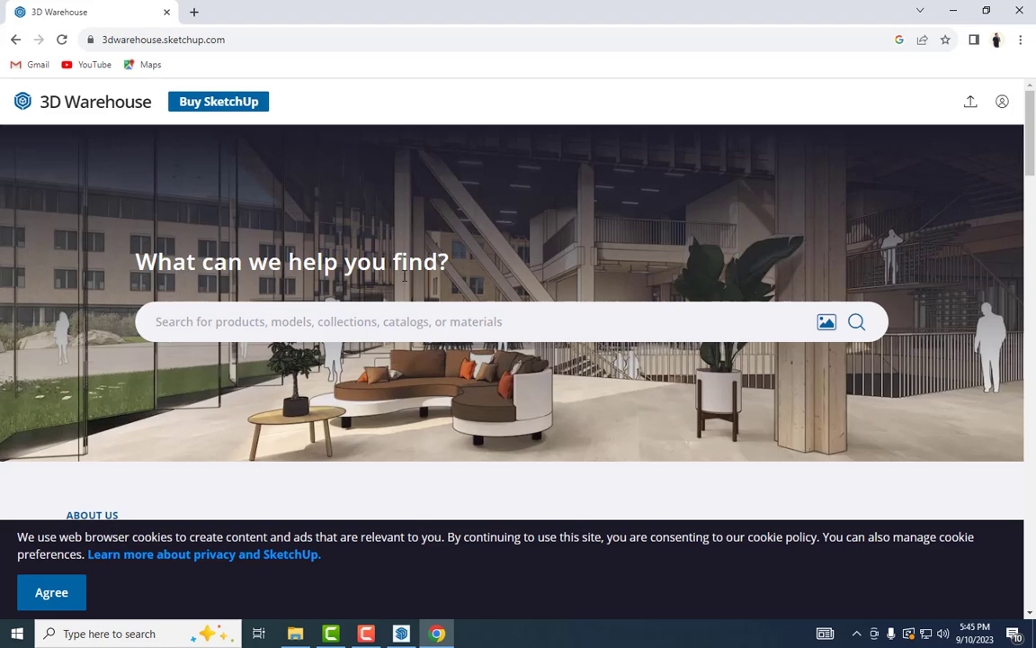
click(1002, 102)
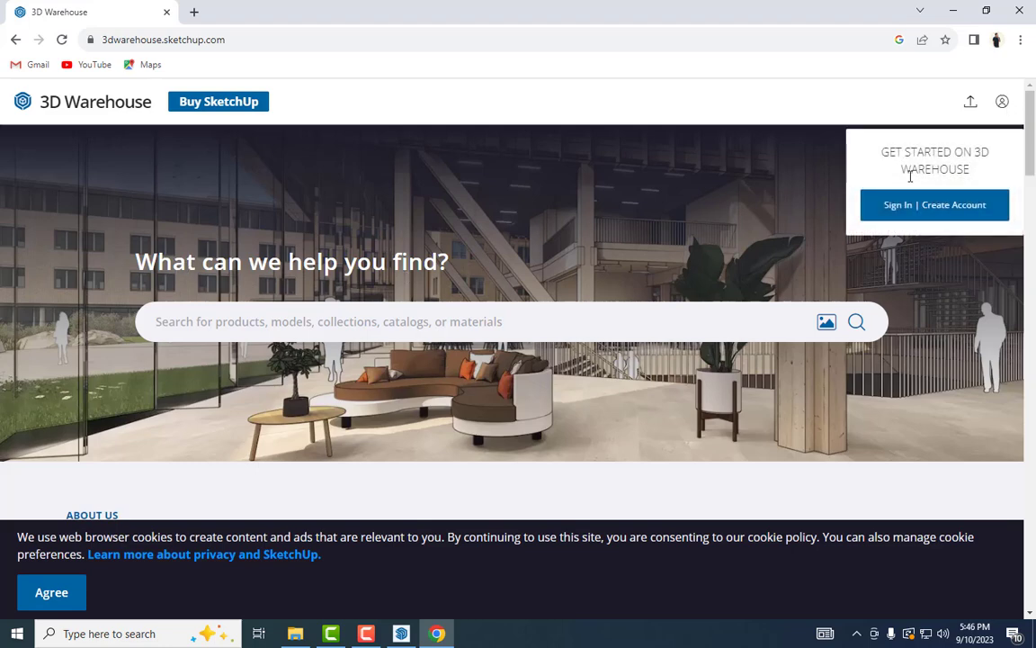
click(895, 209)
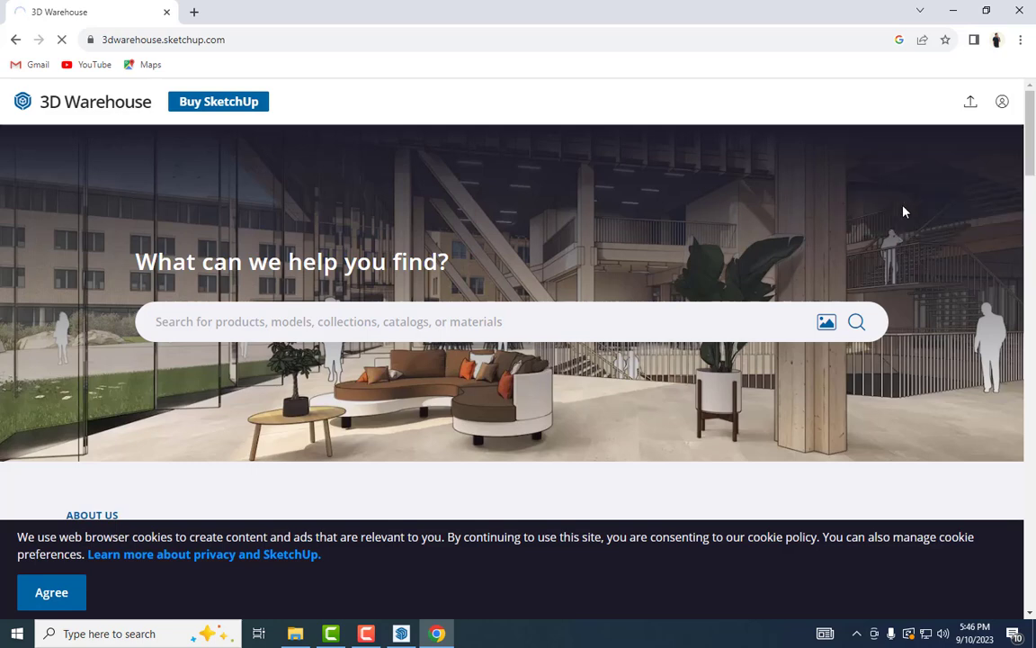
click(1002, 102)
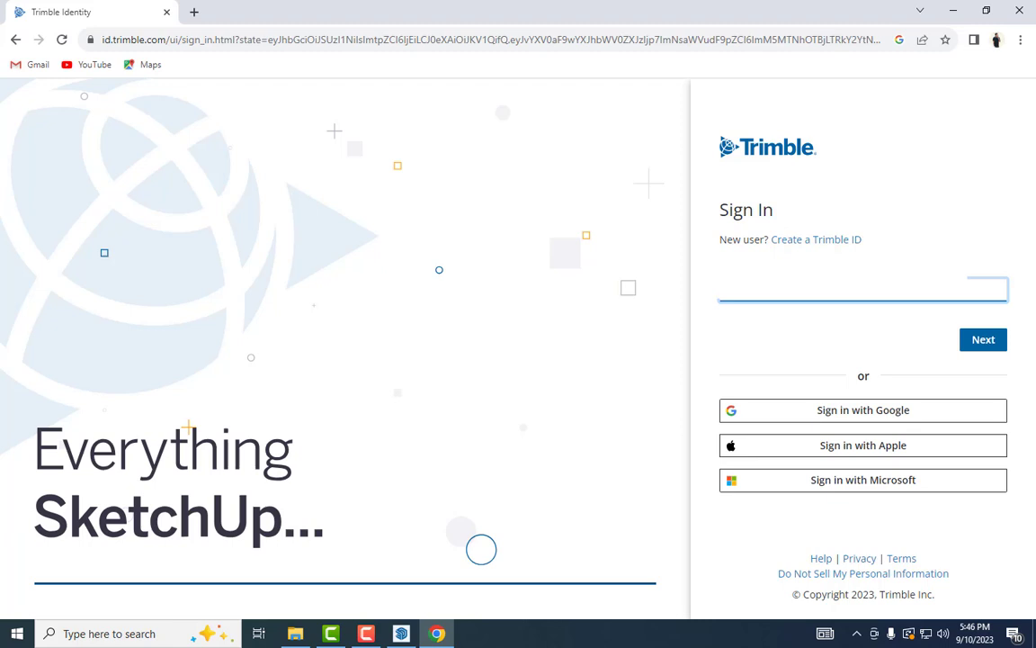
Sign in through Trimble Identity with the account e-mail and saved password
click(984, 341)
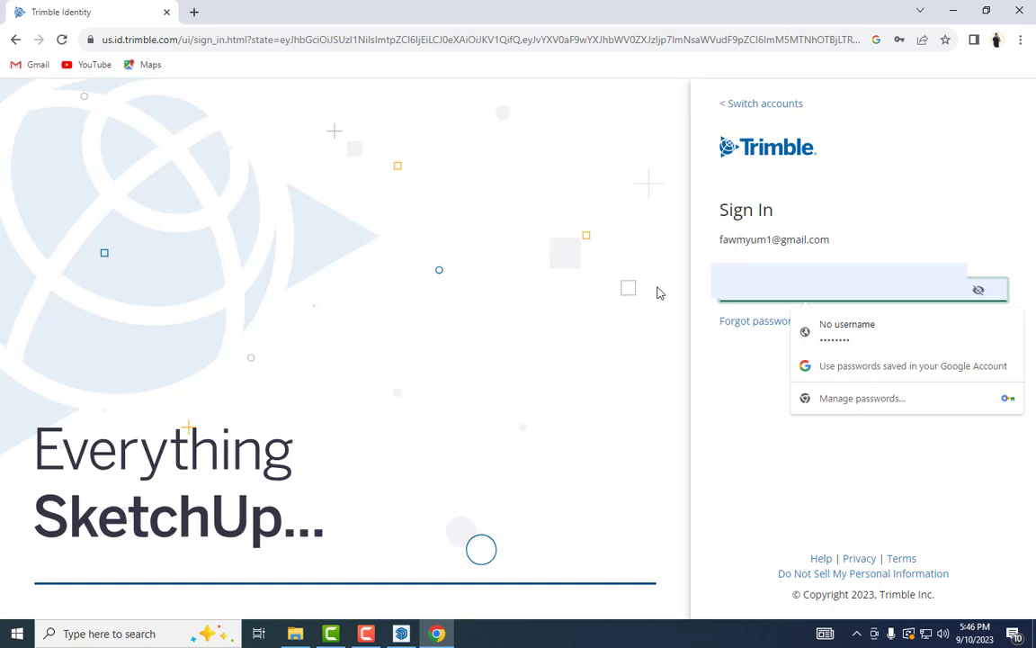
key(Return)
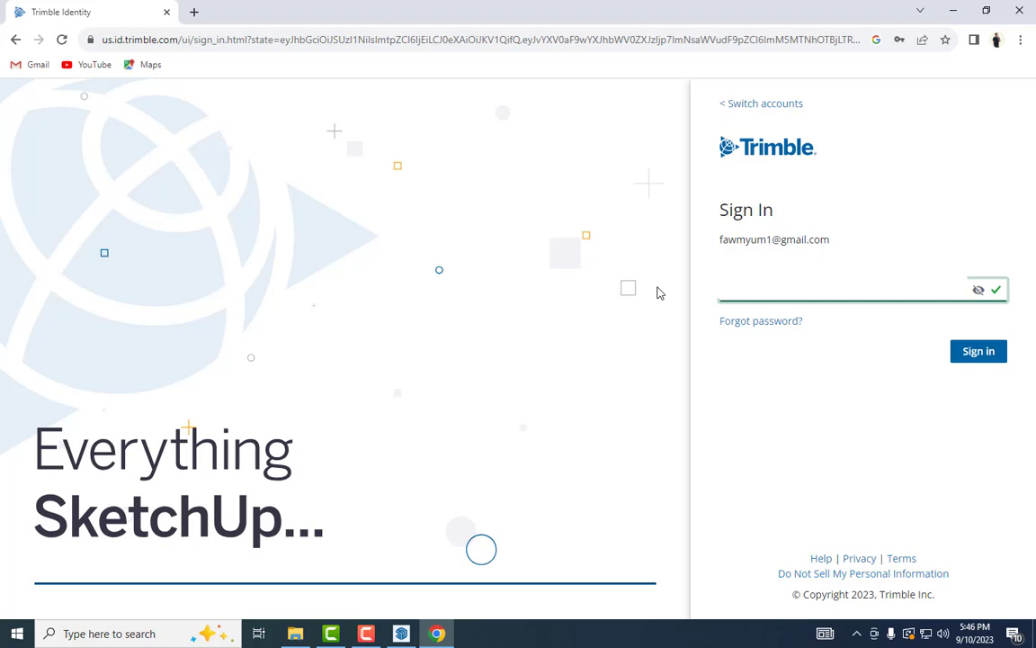
click(986, 355)
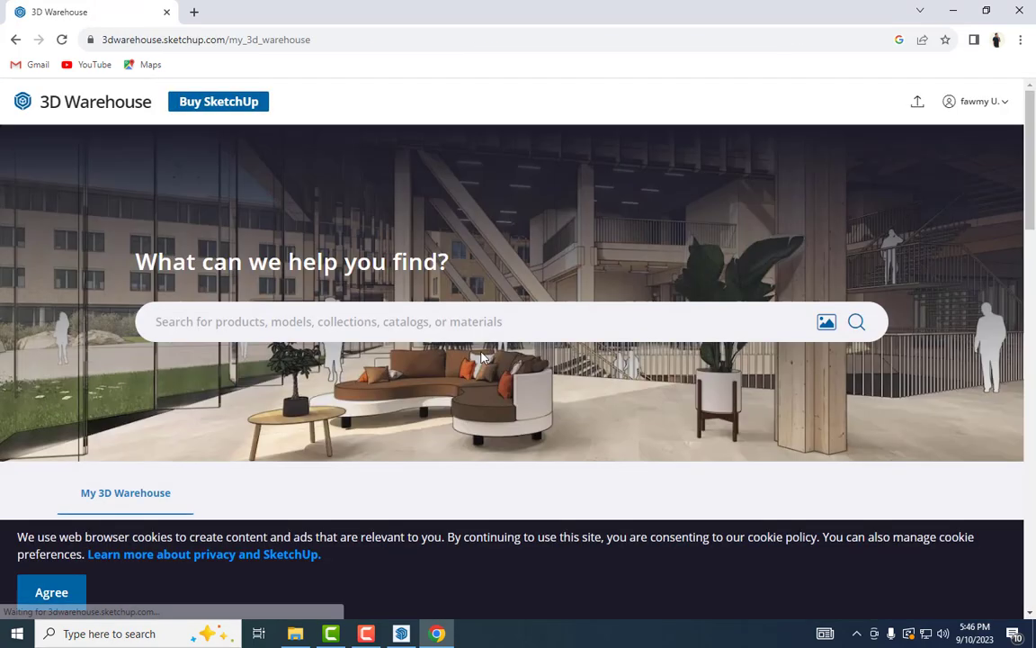
Search 3D Warehouse for 'door' models
click(238, 321)
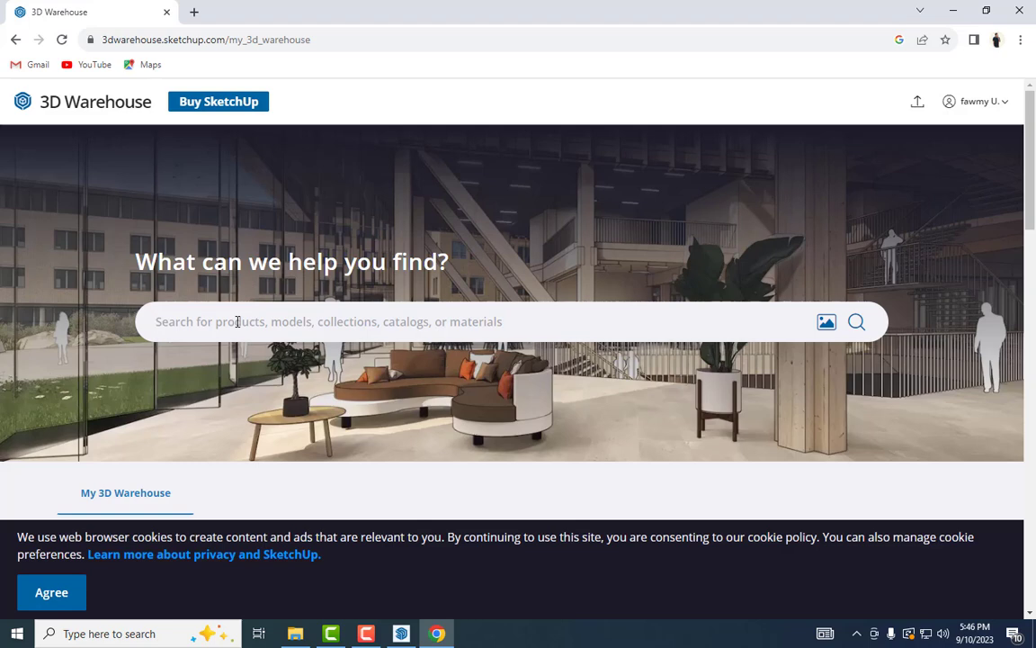
text(d)
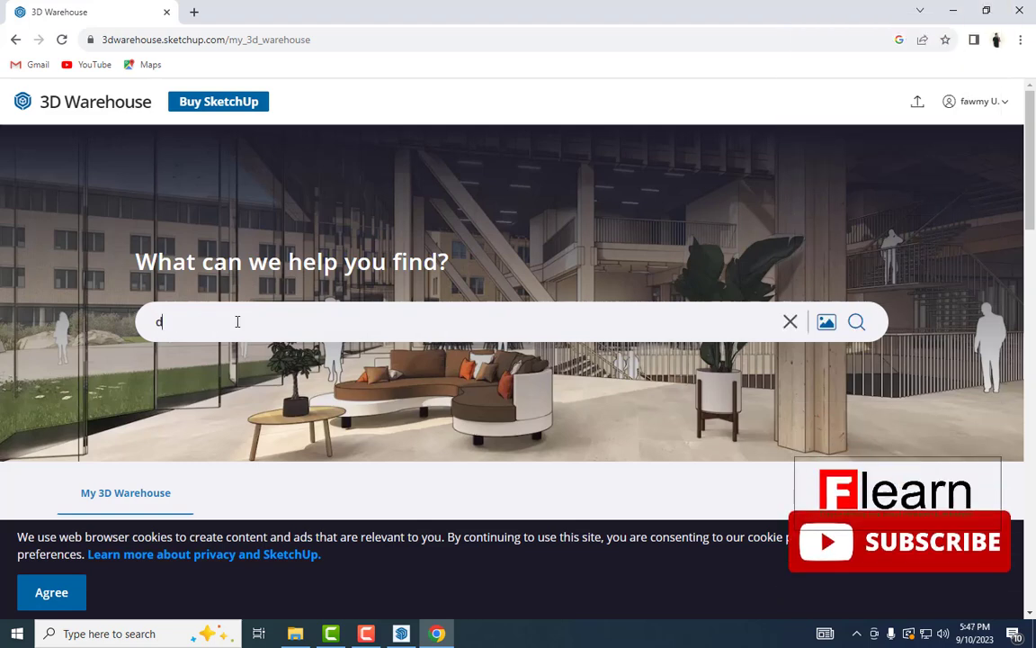
text(oor)
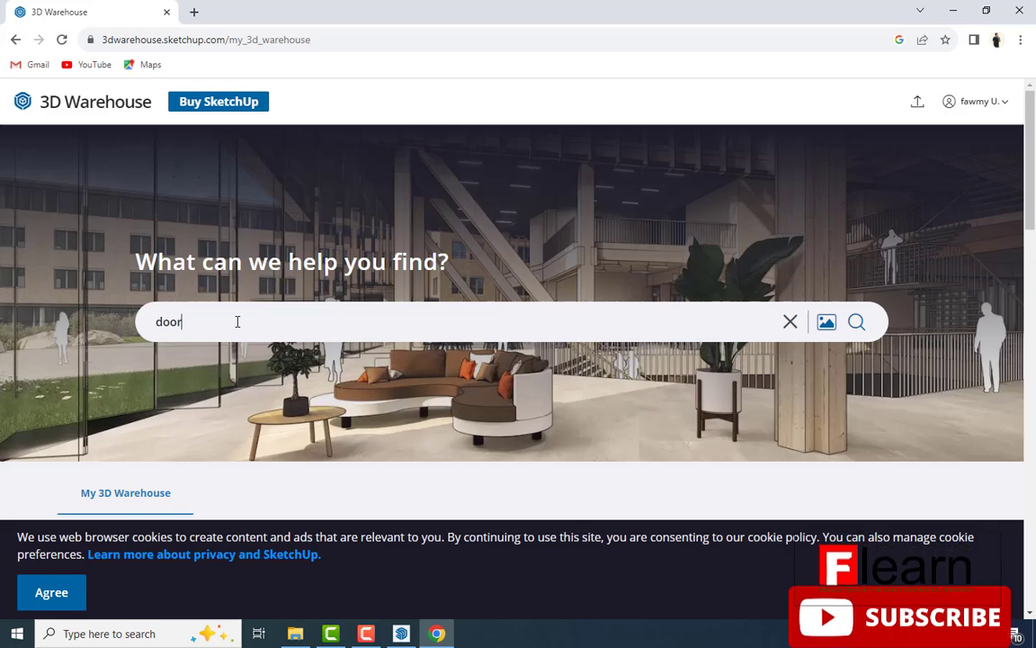
click(855, 323)
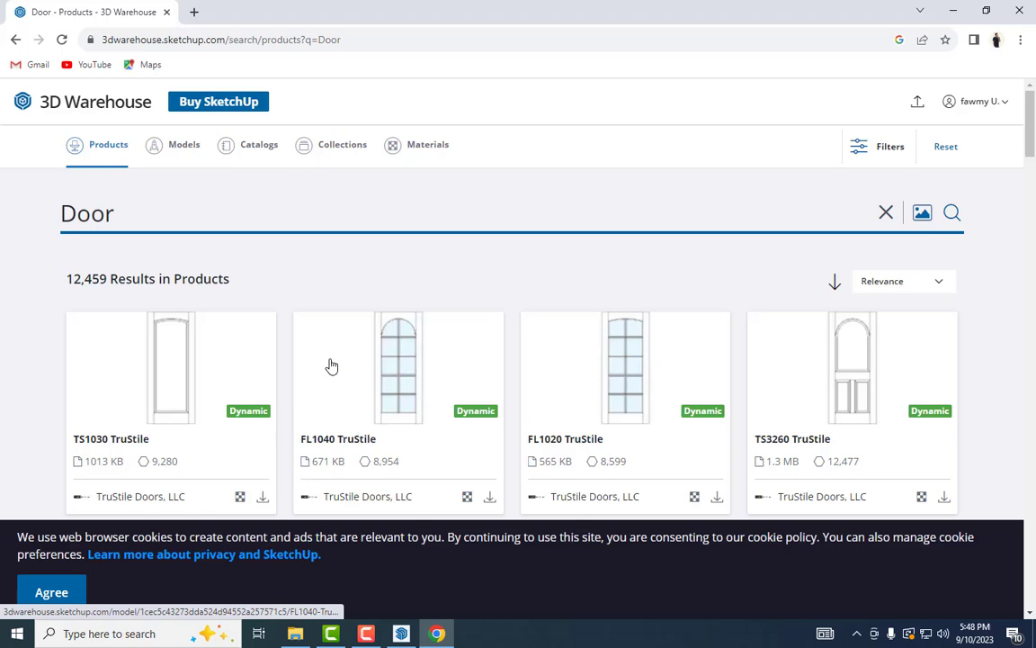
Download the AD1030 TruStile door as a SketchUp 2021 file
scroll(328, 365, down, 4)
scroll(357, 392, down, 3)
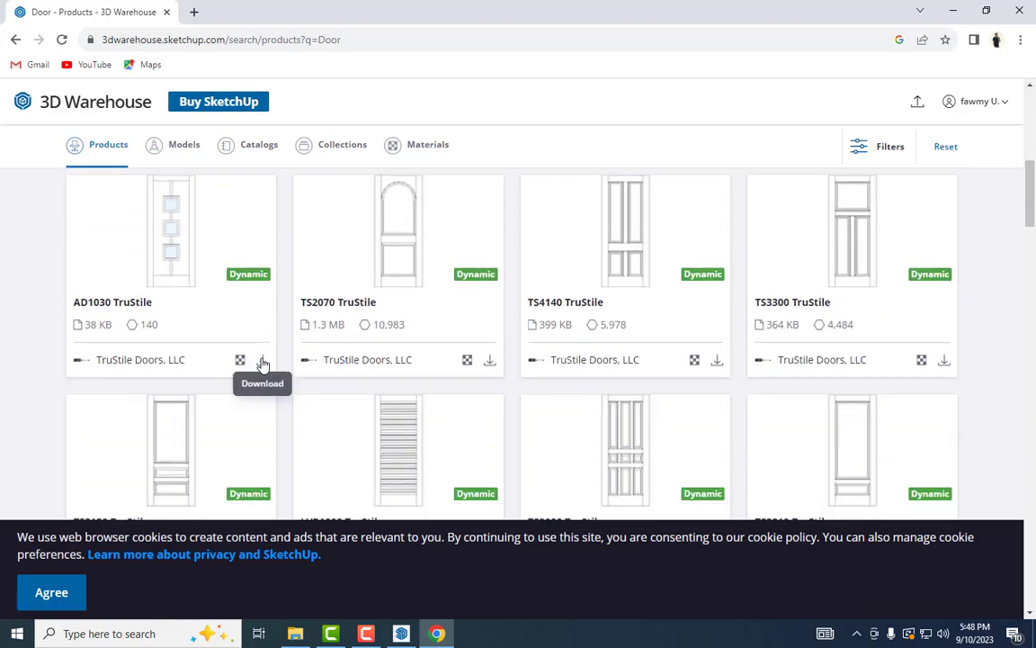
click(263, 363)
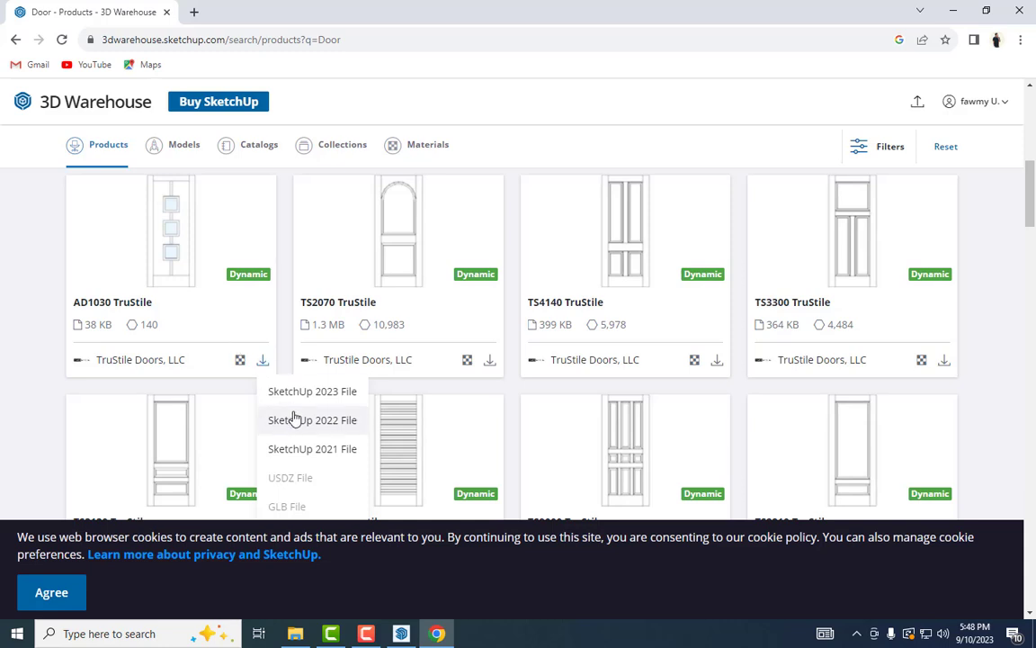
click(329, 450)
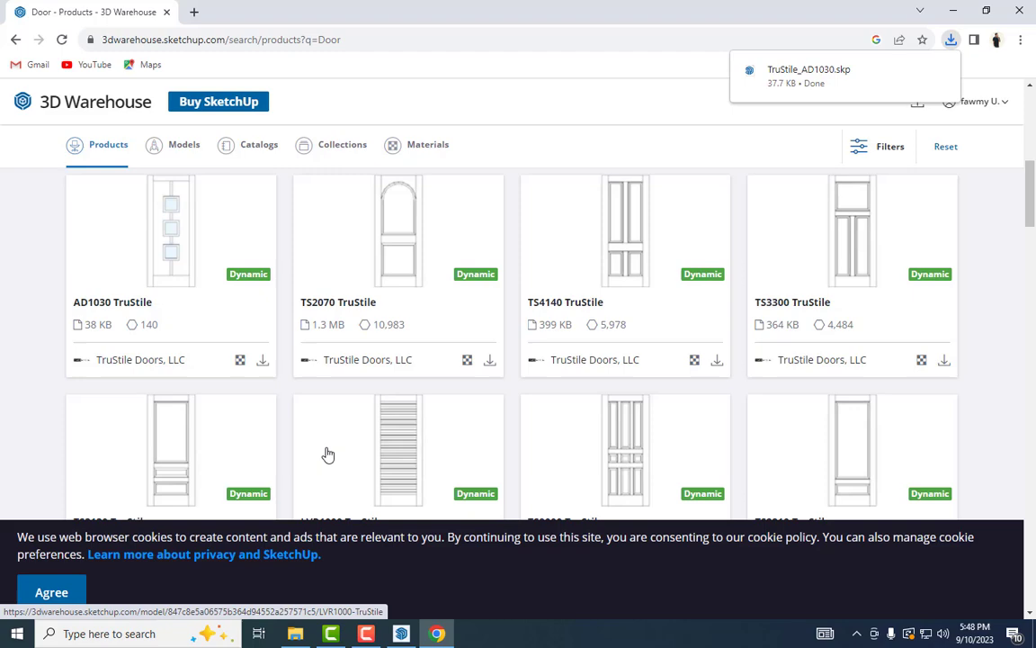
Show the downloaded door in its Downloads folder and close SketchUp's still-loading 3D Warehouse panel
mouse_move(949, 78)
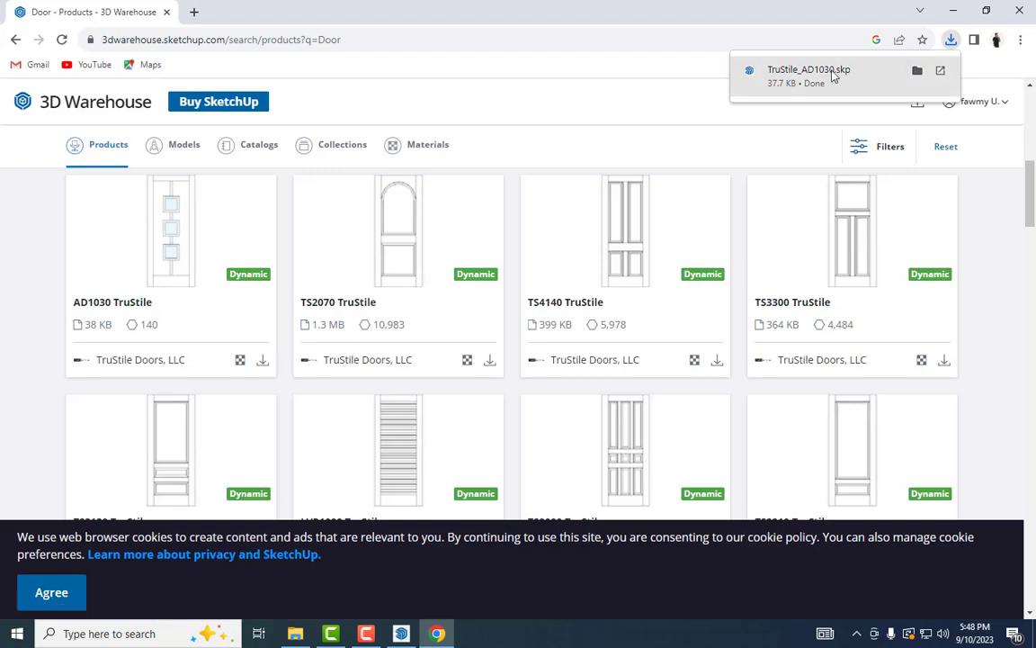
click(917, 70)
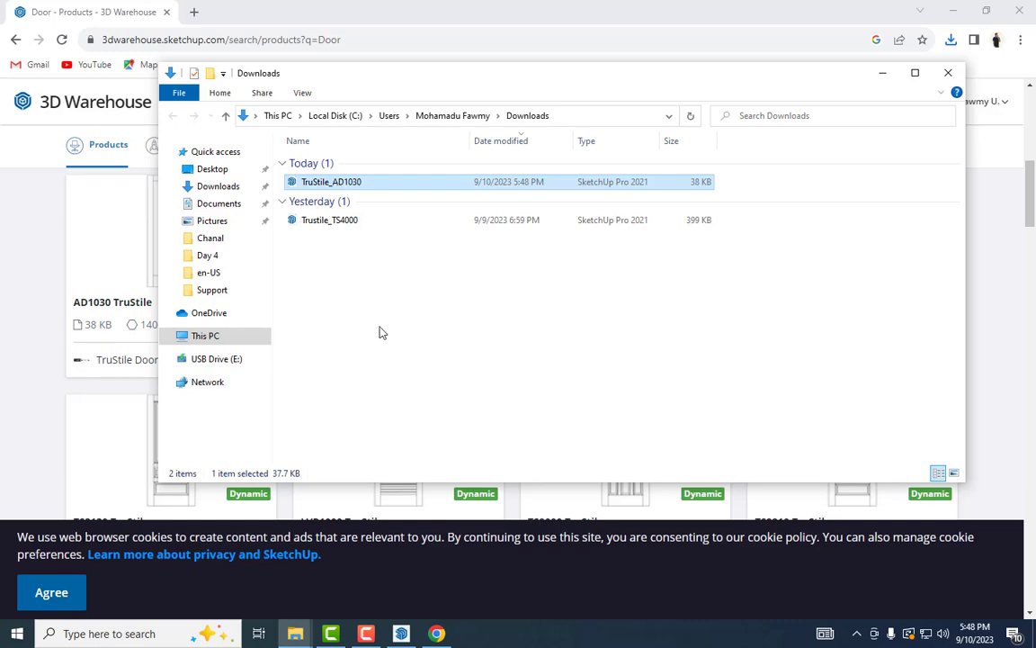
click(402, 633)
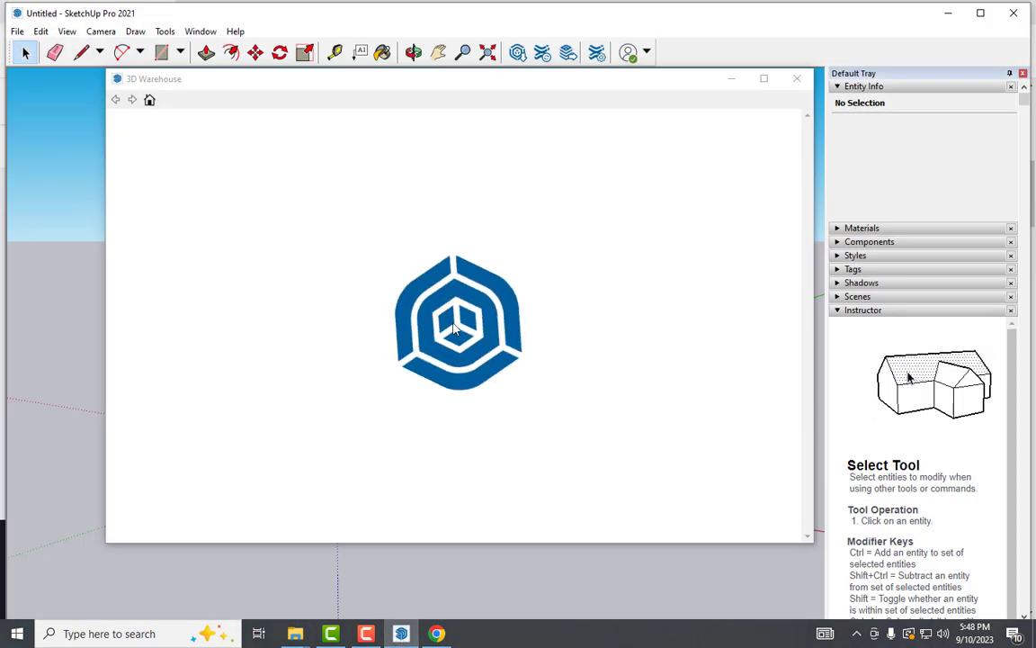
click(797, 78)
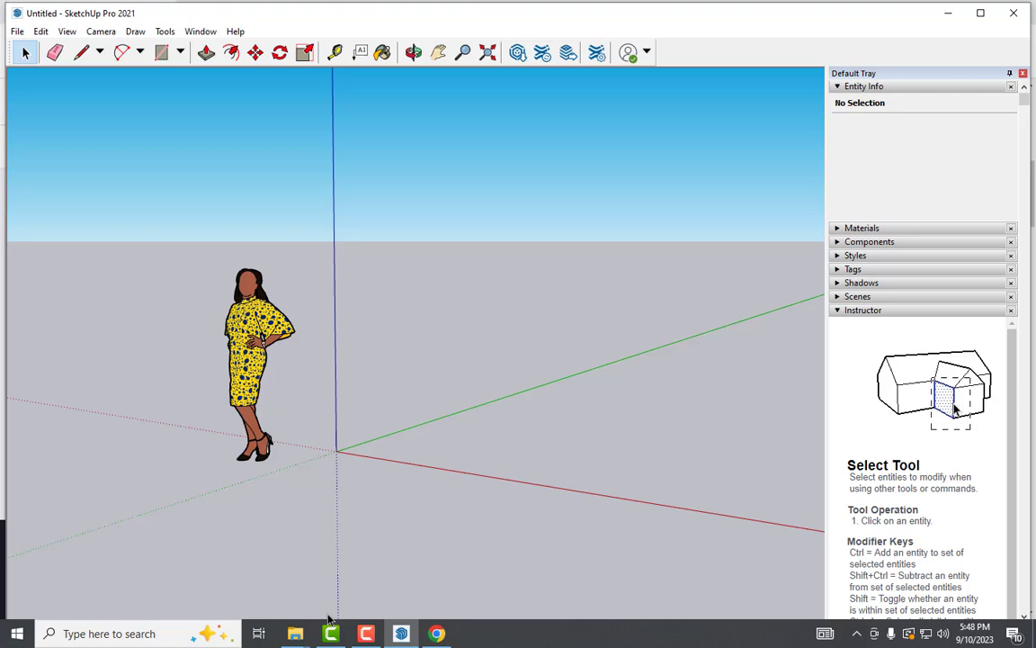
Drag TruStile_AD1030 from Downloads into the SketchUp model beside the figure
mouse_move(296, 637)
click(351, 585)
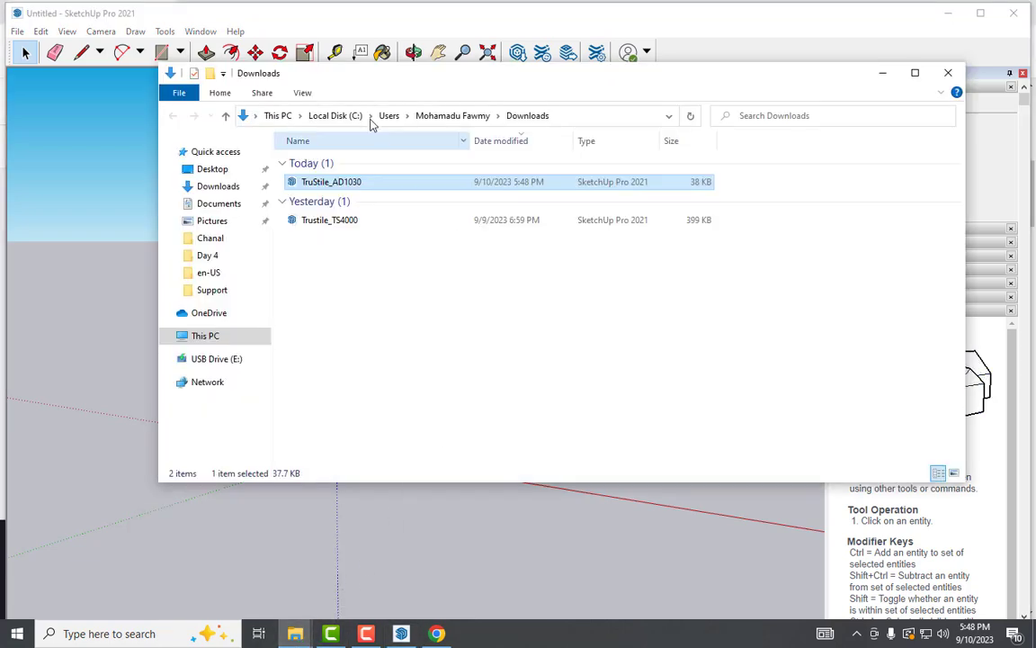
drag(368, 78, 726, 130)
mouse_move(674, 235)
mouse_down()
mouse_move(531, 230)
mouse_move(416, 288)
mouse_move(416, 322)
mouse_move(388, 382)
mouse_up()
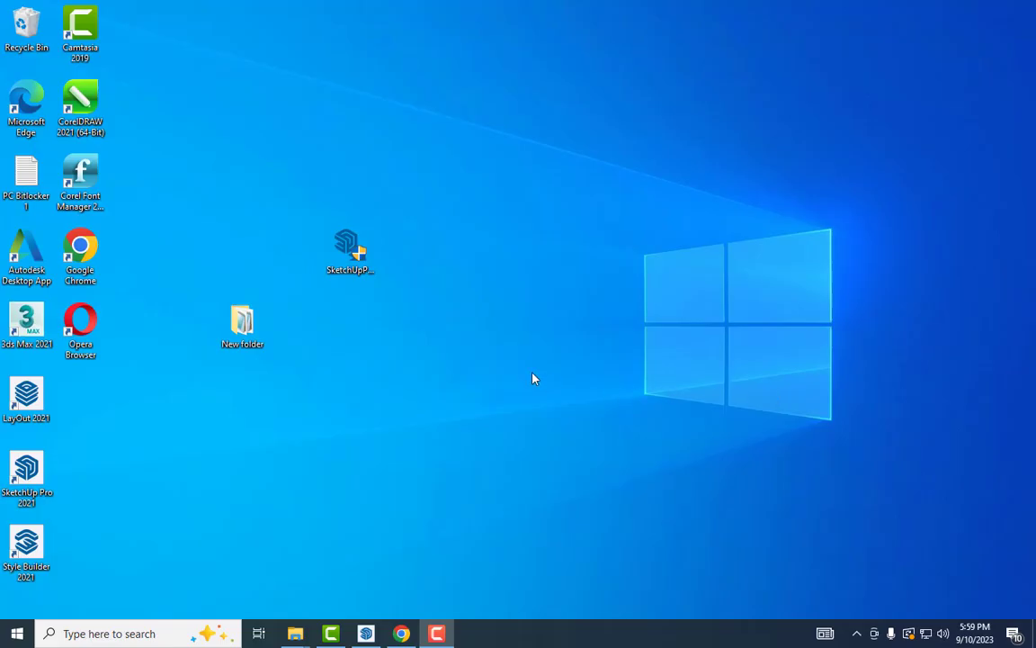
click(343, 248)
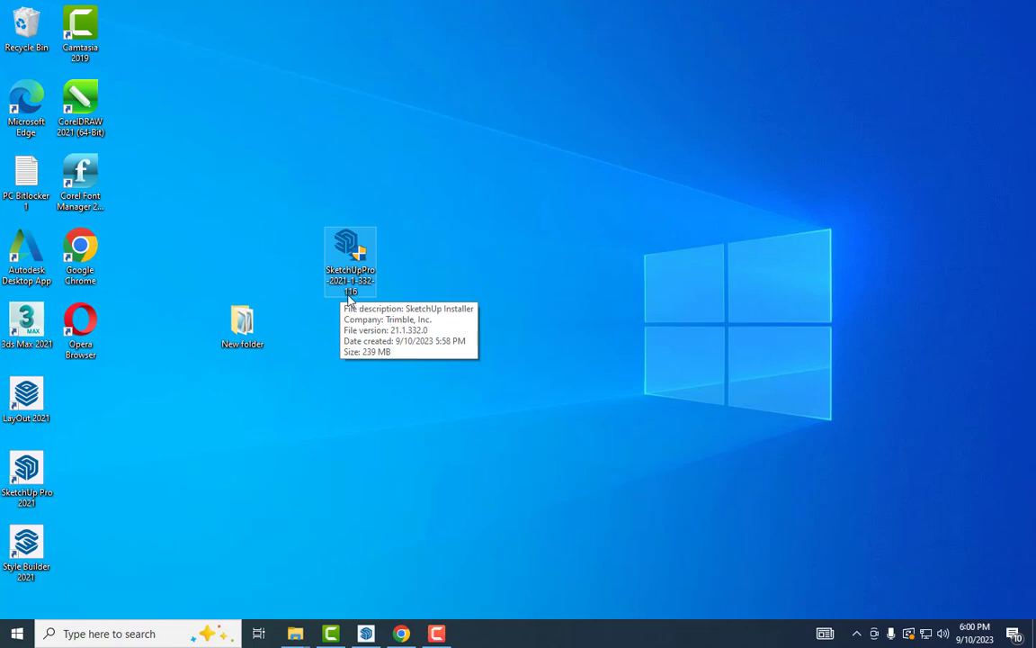
Review the '3D Warehouse just keeps loading' forum thread, then minimize Chrome to the desktop
click(402, 634)
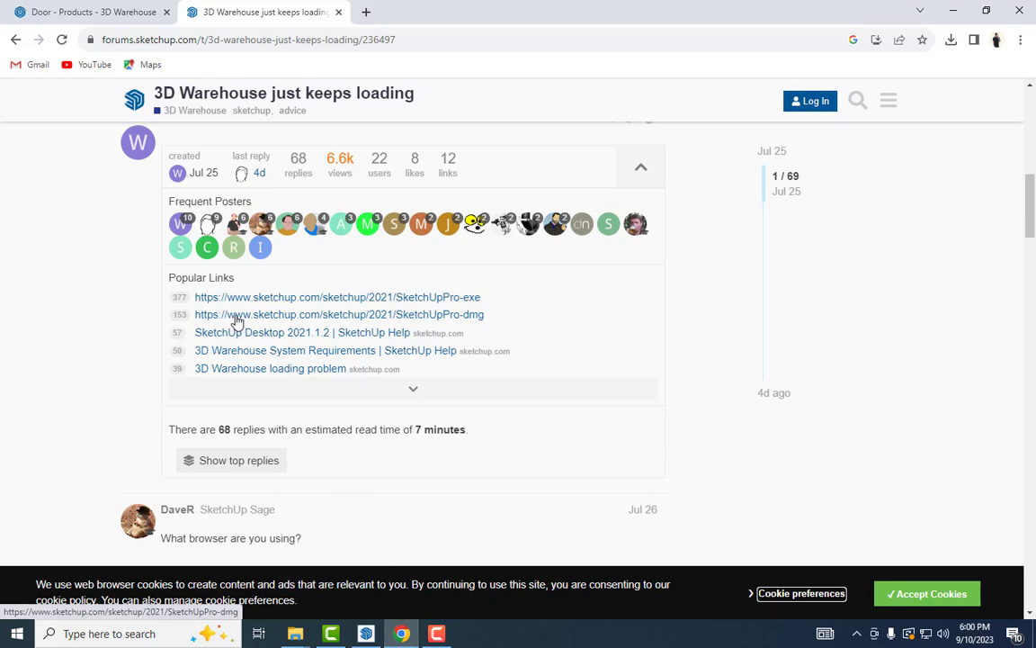
scroll(228, 304, up, 3)
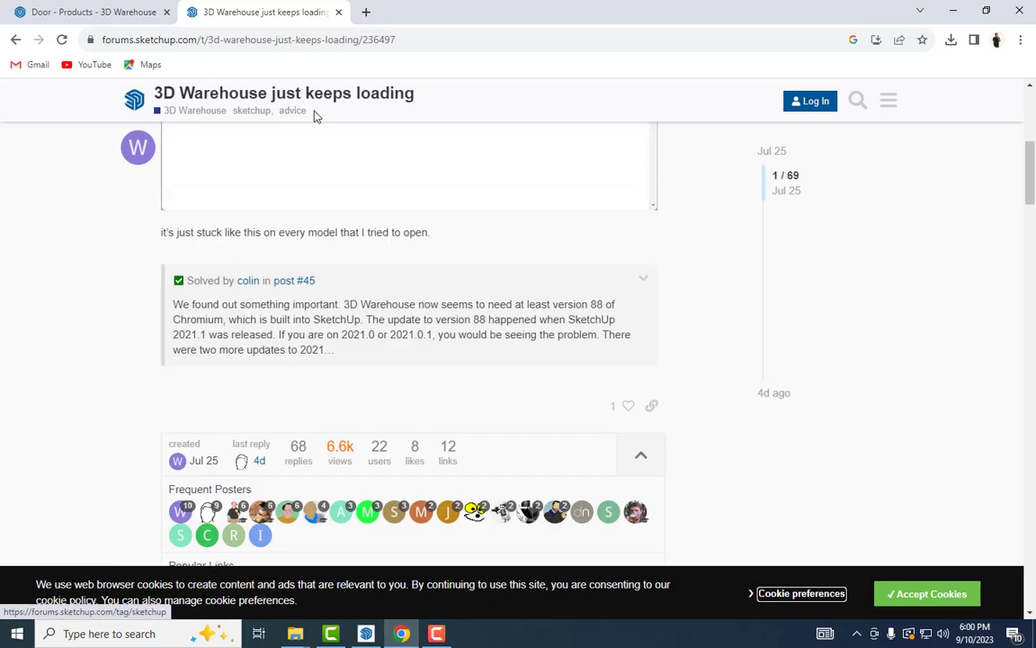
scroll(308, 232, up, 5)
scroll(307, 232, down, 8)
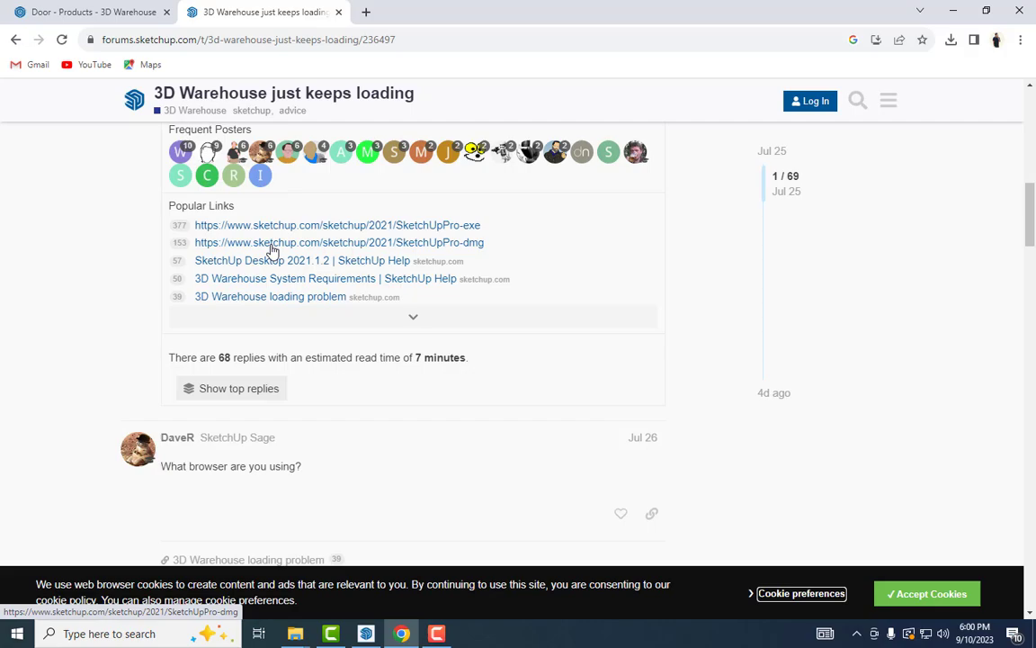
click(953, 10)
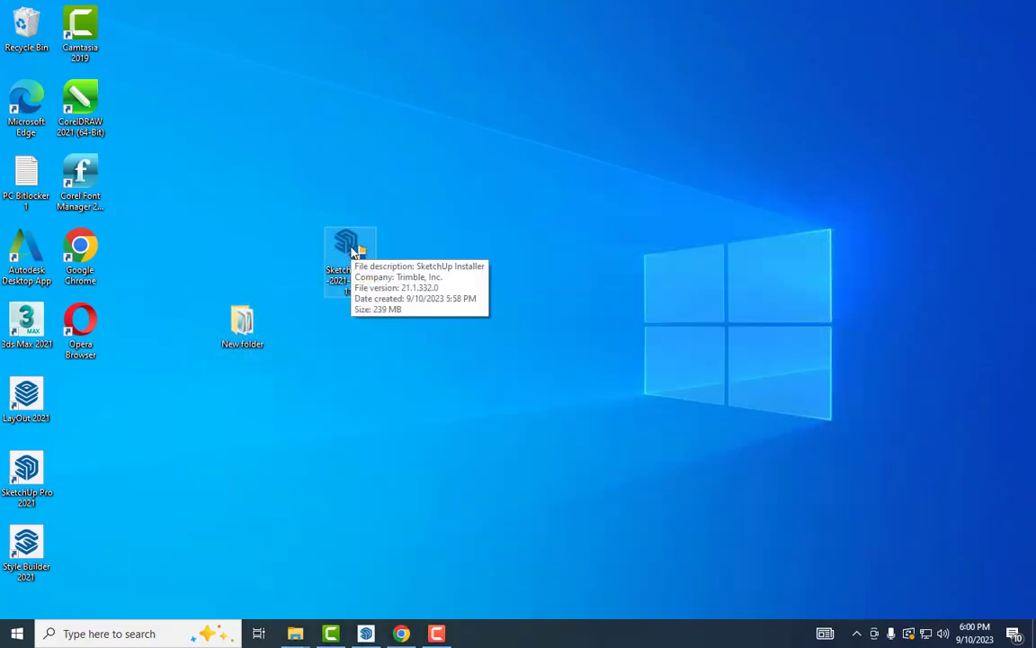
Quit SketchUp without saving the untitled door model
click(366, 633)
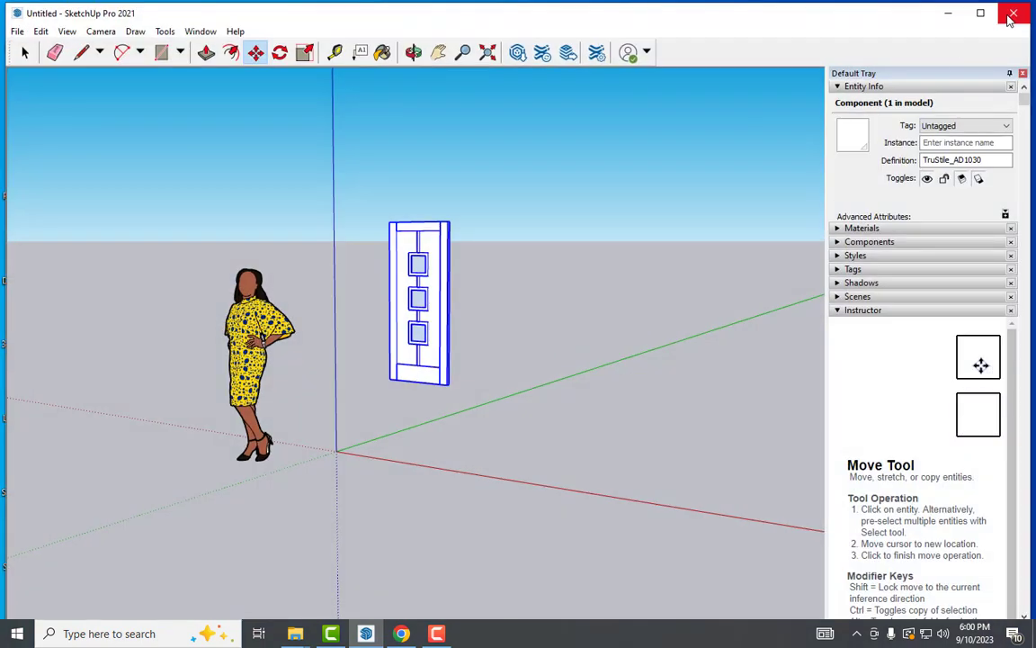
click(1014, 12)
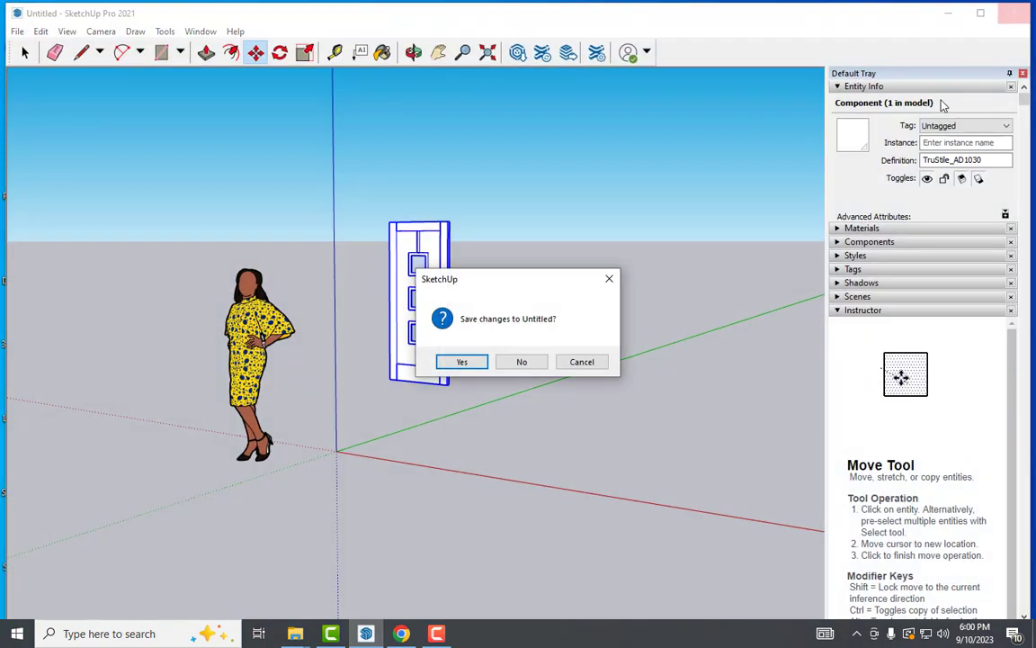
click(520, 364)
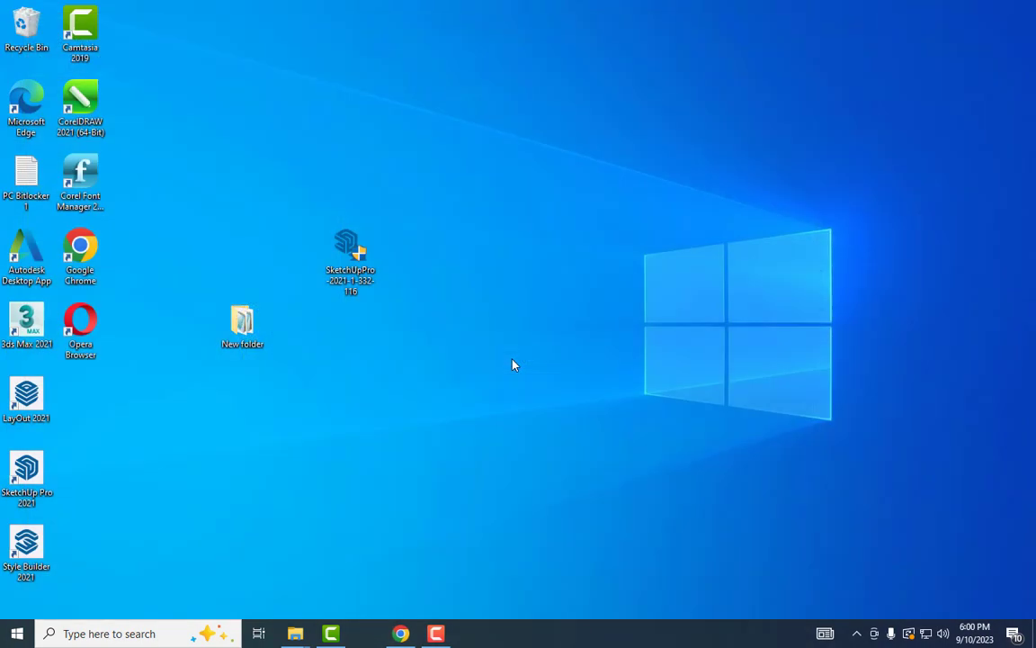
Install SketchUp 2021.1 from the SketchUpPro-2021-1 installer with default language and folder
double_click(351, 248)
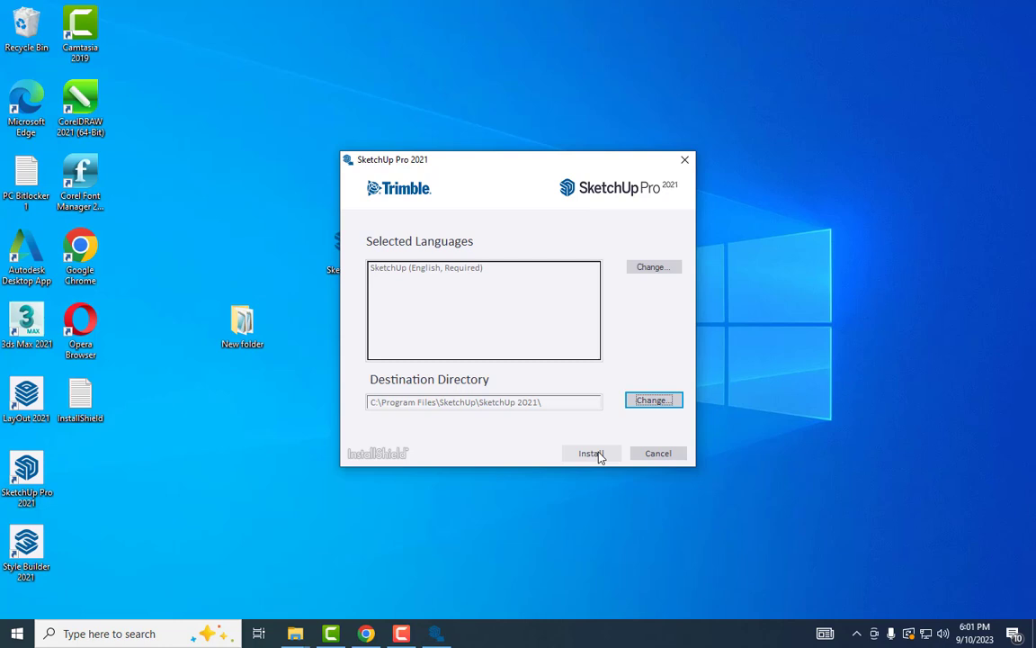
click(591, 454)
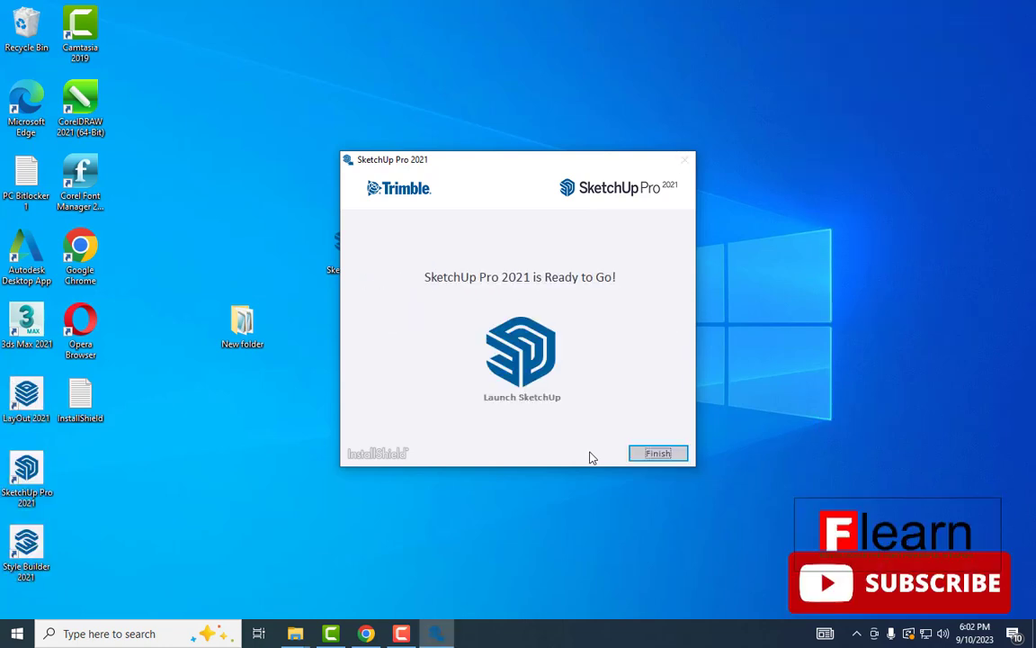
click(658, 454)
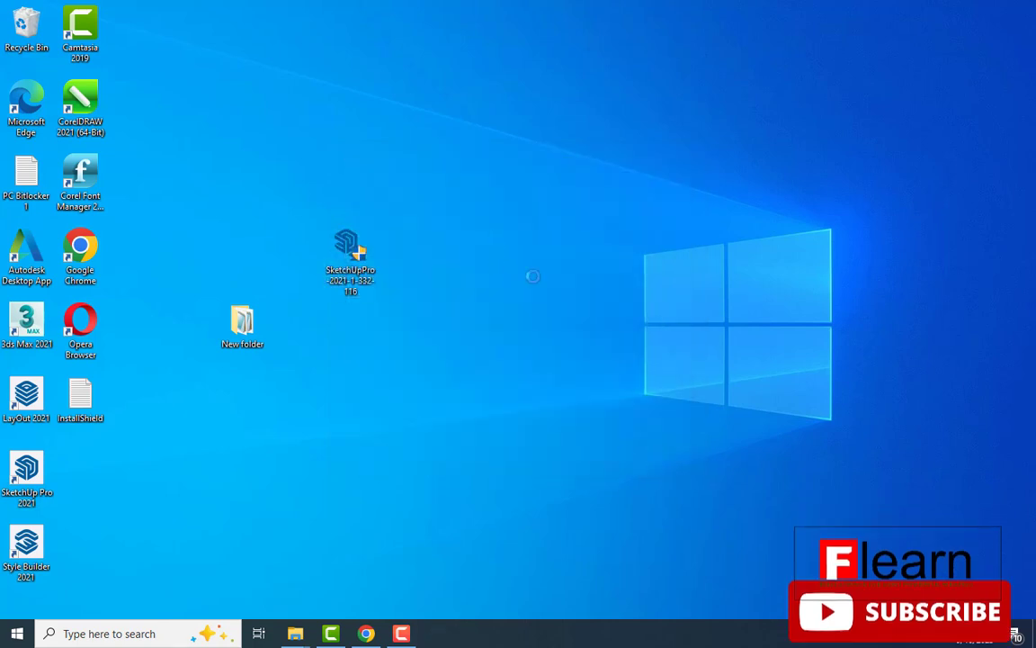
Refresh the desktop, relaunch SketchUp Pro 2021 from its shortcut, and begin signing in from the Welcome screen
right_click(495, 232)
click(538, 274)
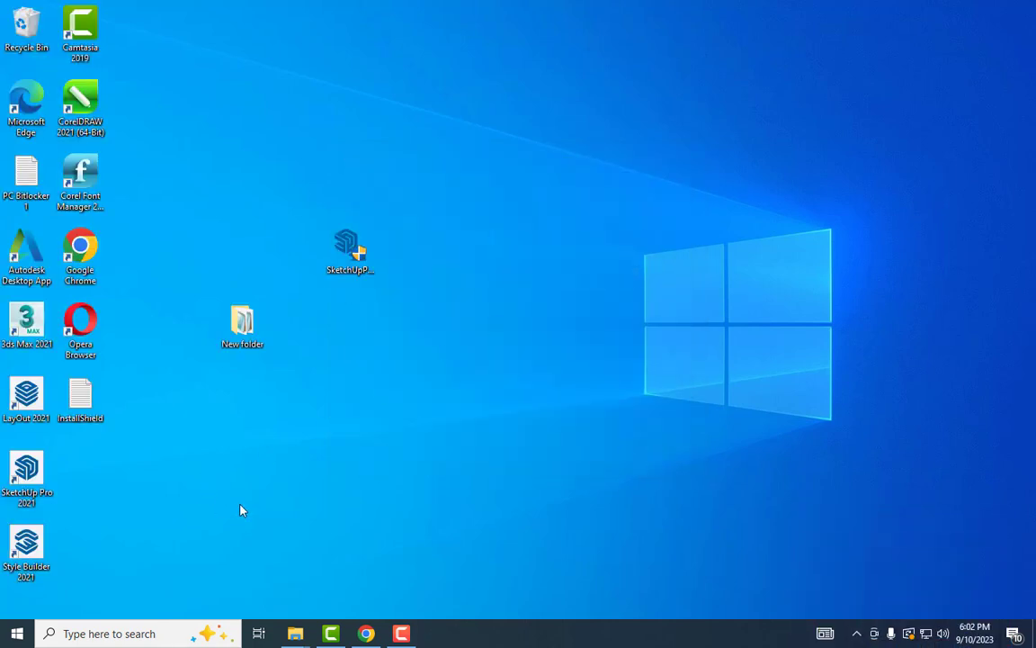
click(26, 468)
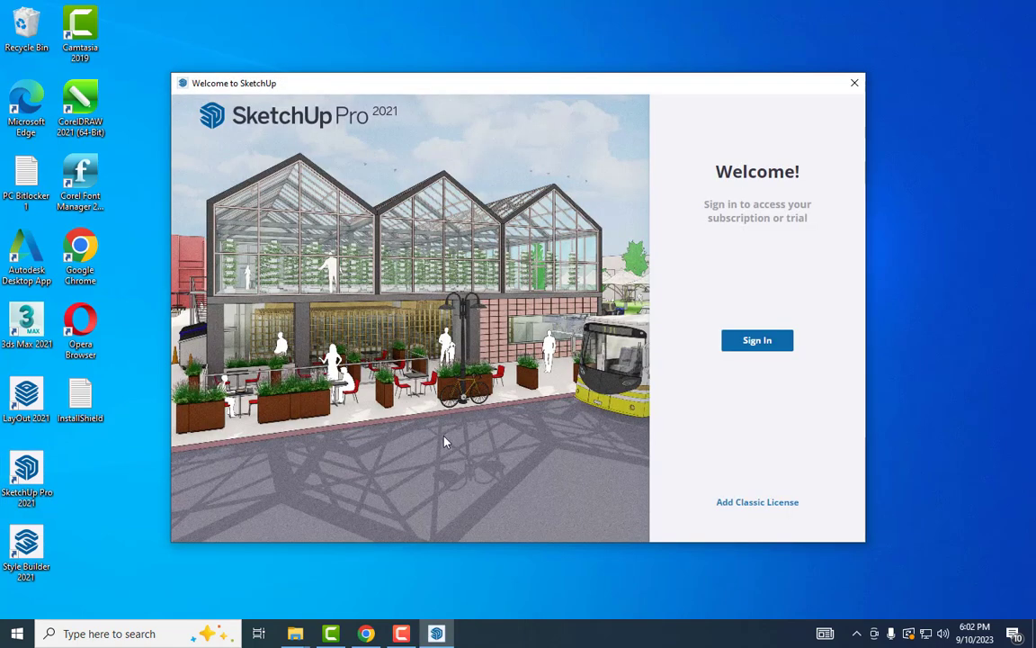
click(762, 343)
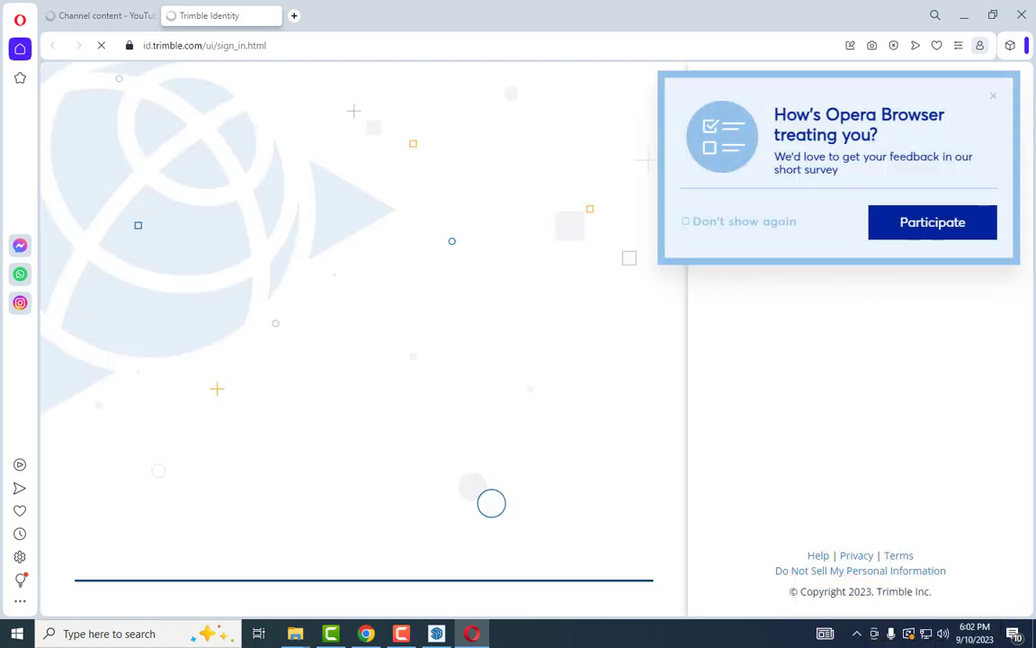
Dismiss the Opera survey and sign in to Trimble Identity with the account e-mail and password
click(993, 100)
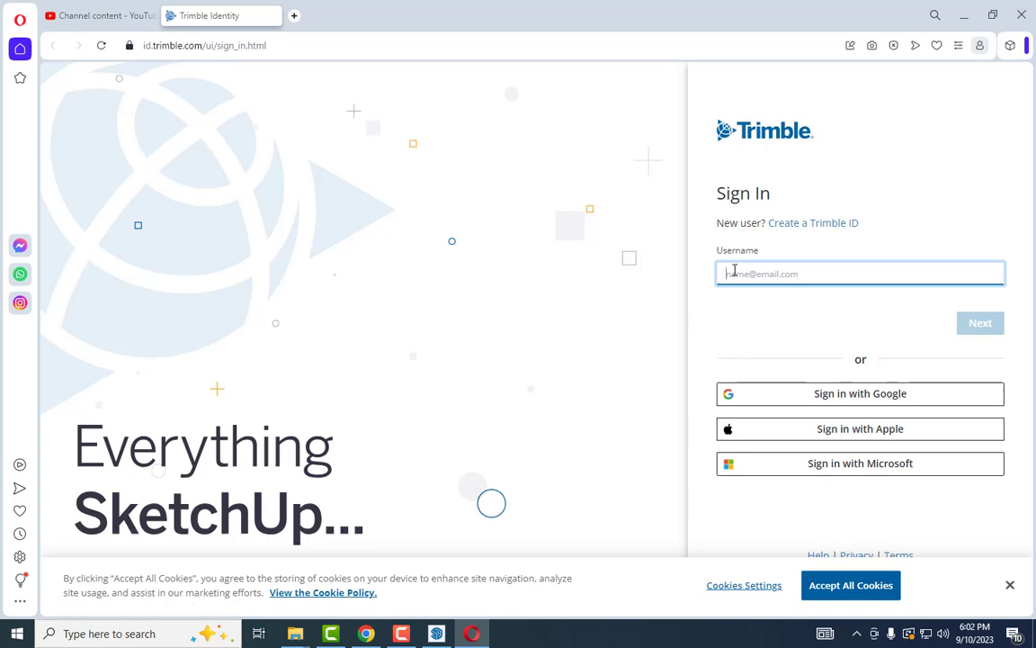
text(@gmail.com)
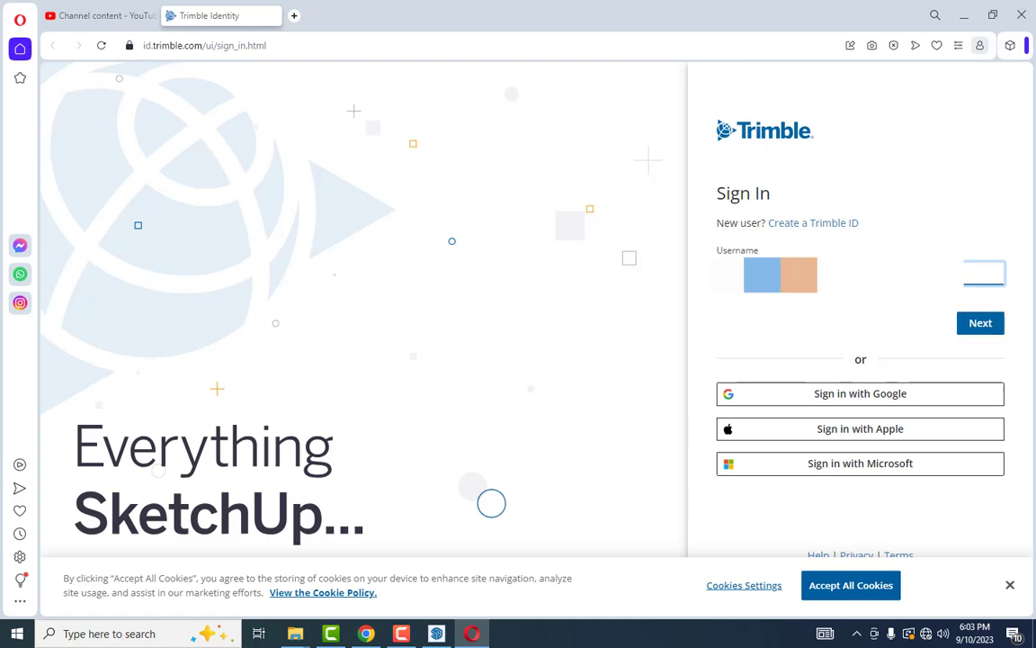
click(989, 329)
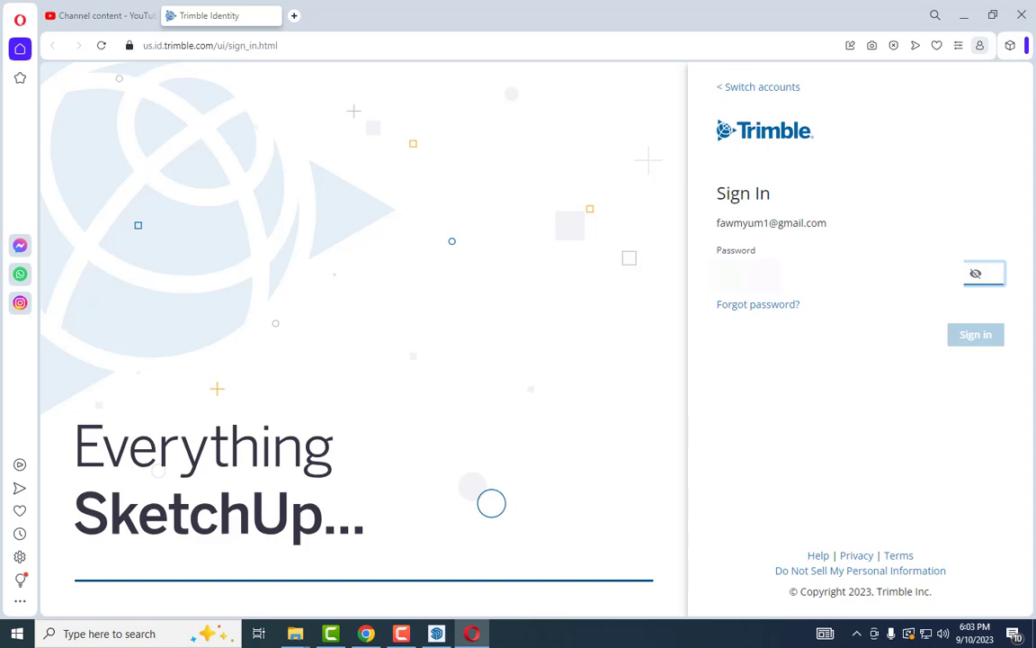
key(ctrl+v)
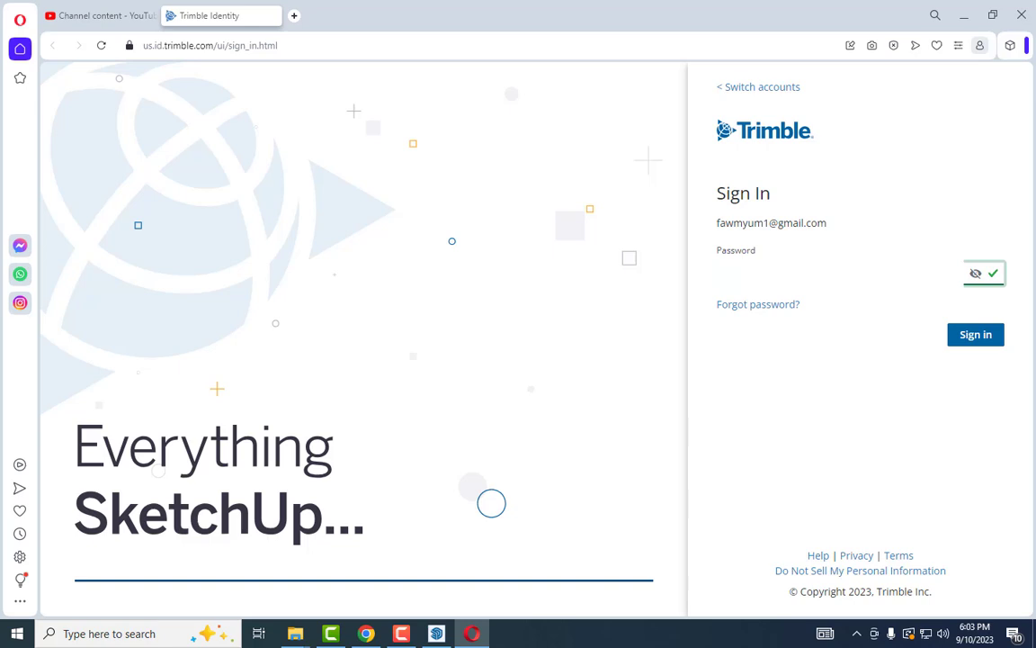
click(989, 339)
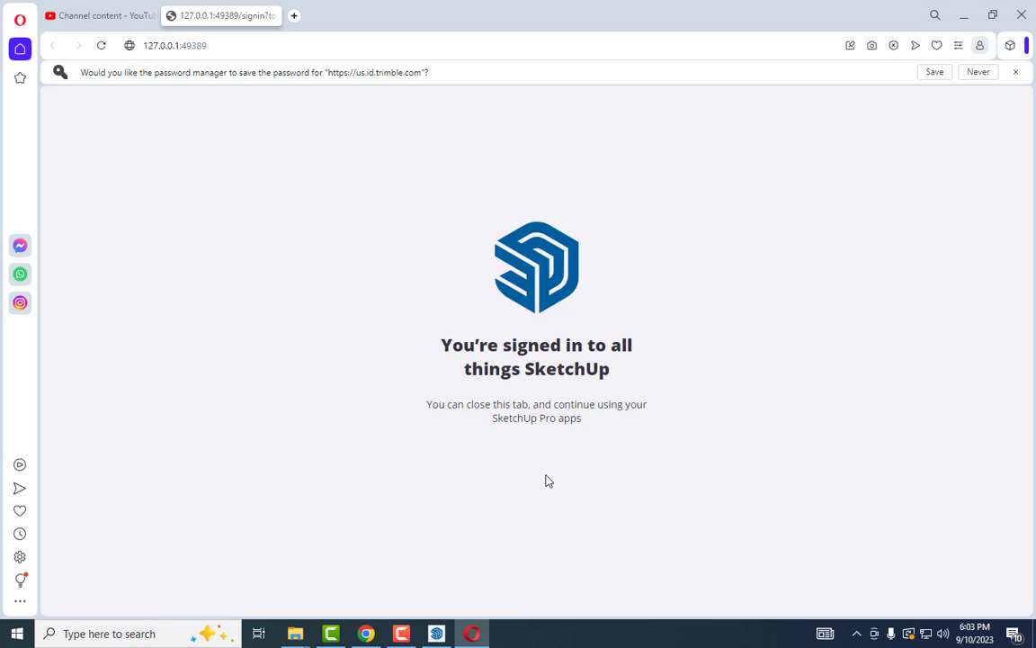
Start the free 30-day SketchUp trial and create a new model from the Simple Inches template
click(437, 634)
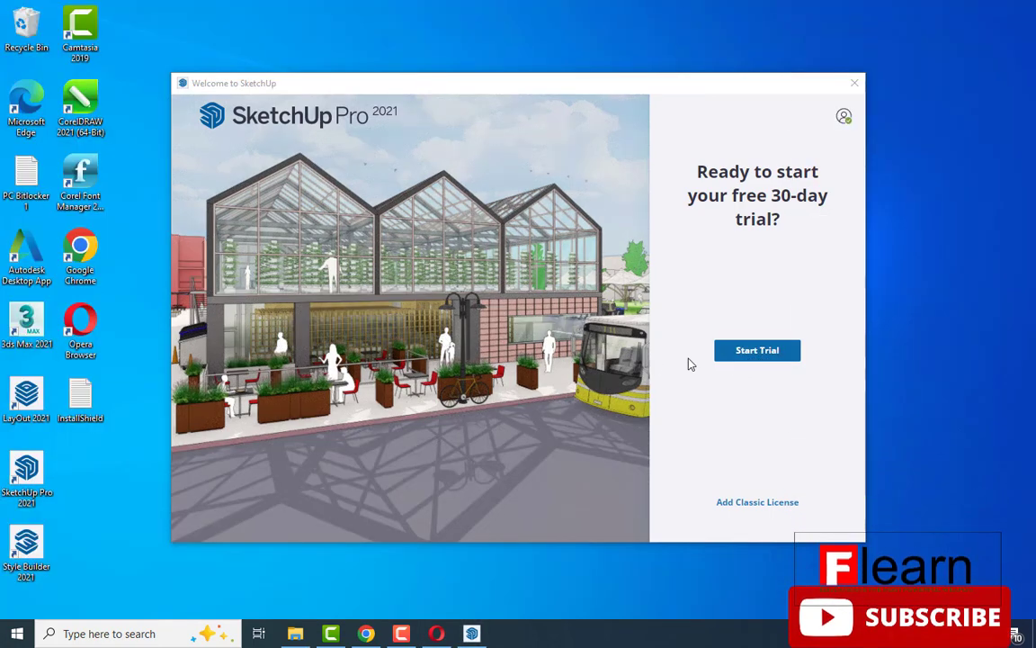
click(758, 351)
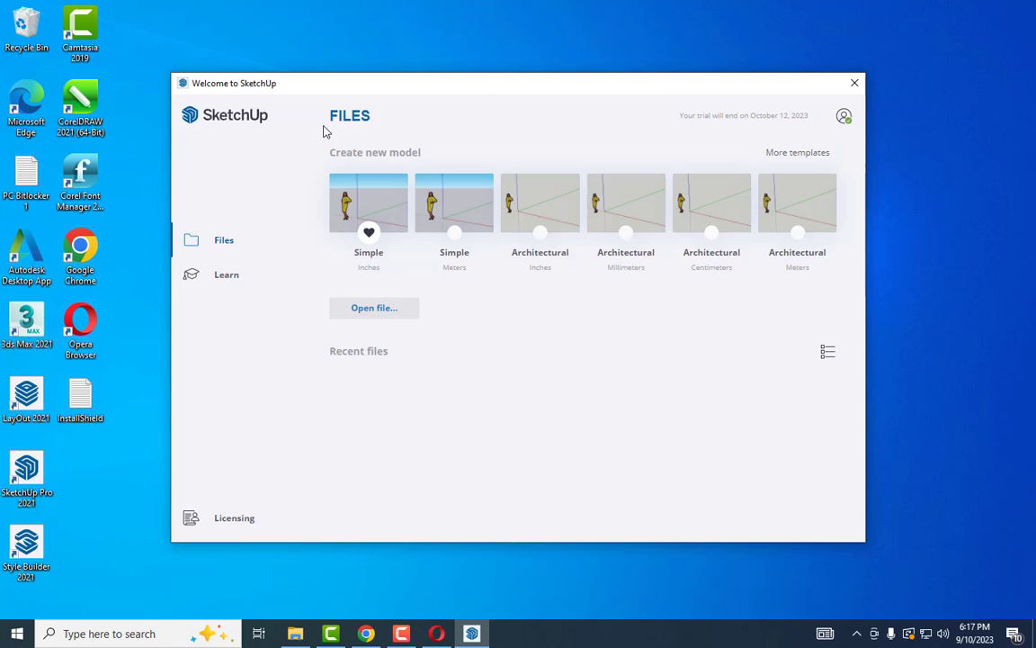
click(369, 207)
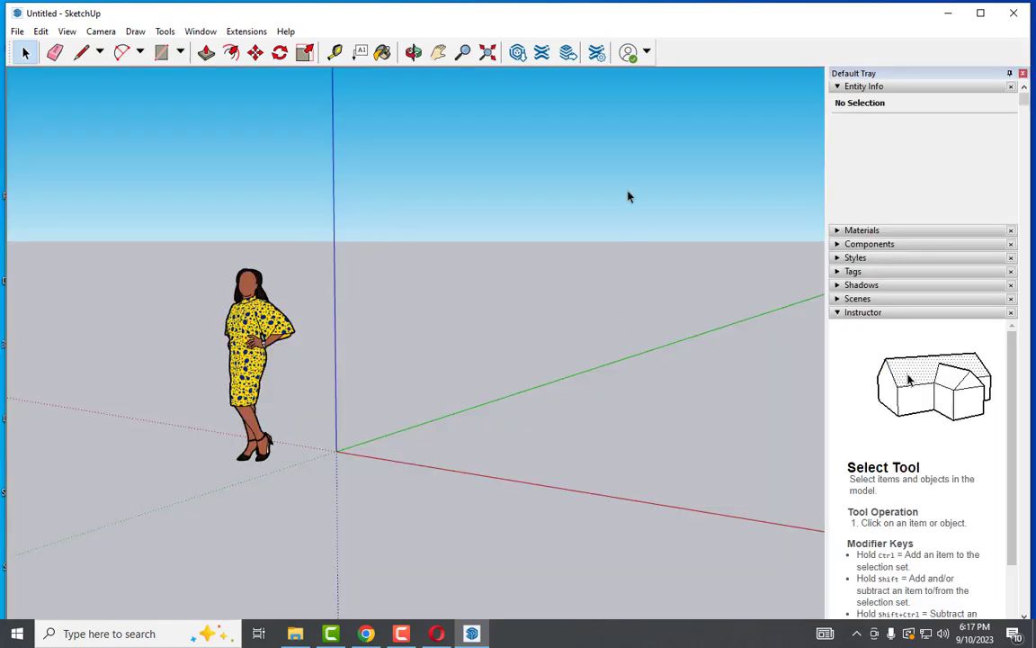
Open the 3D Warehouse panel until its search page loads, move it lower, then close it
click(519, 54)
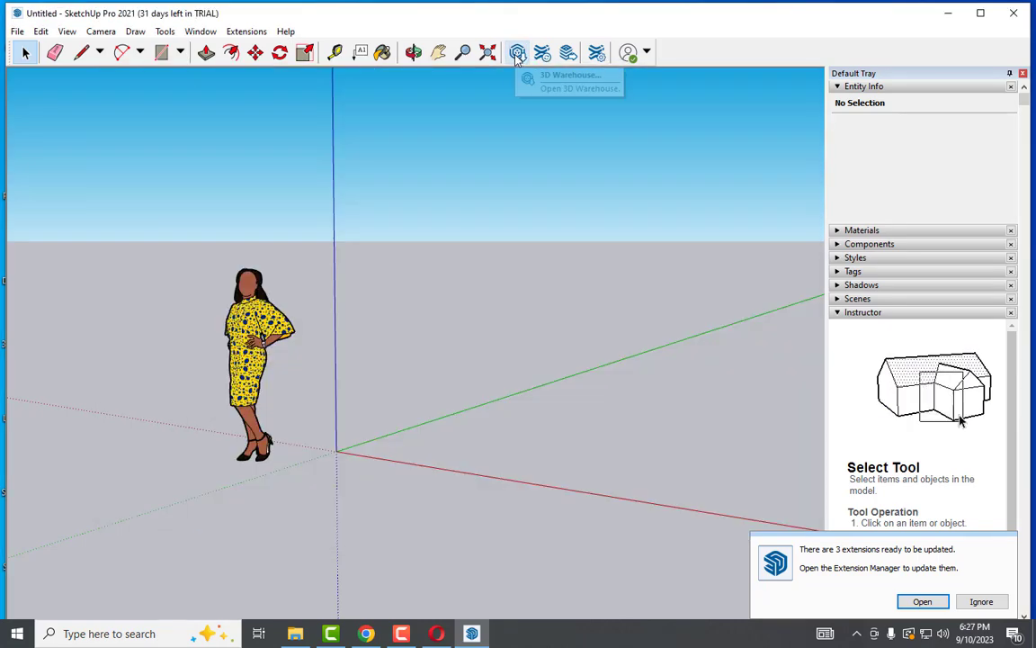
click(517, 54)
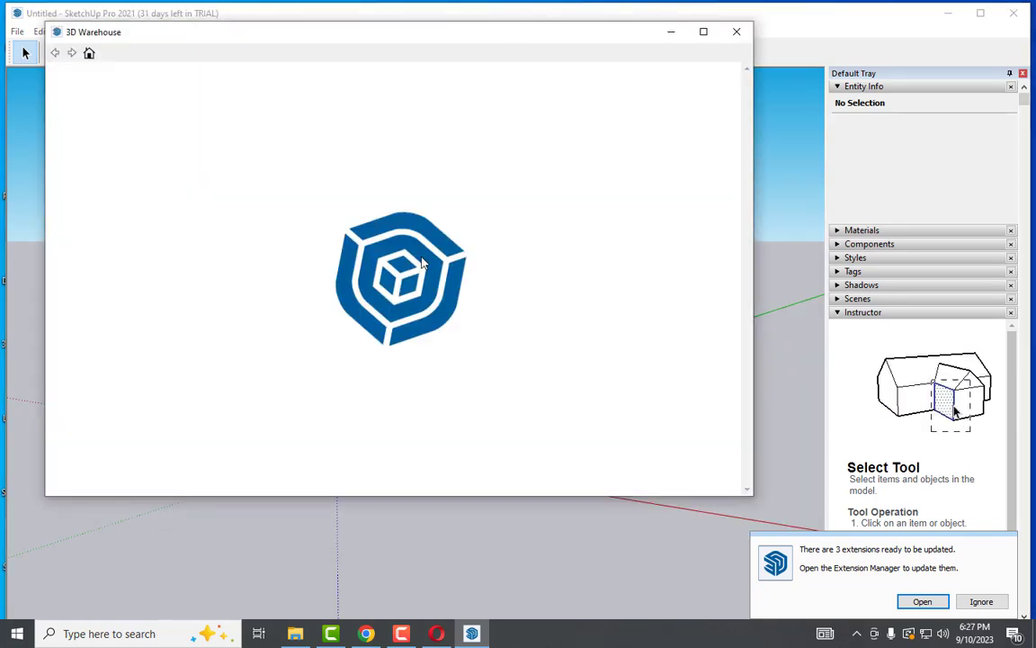
scroll(349, 317, down, 5)
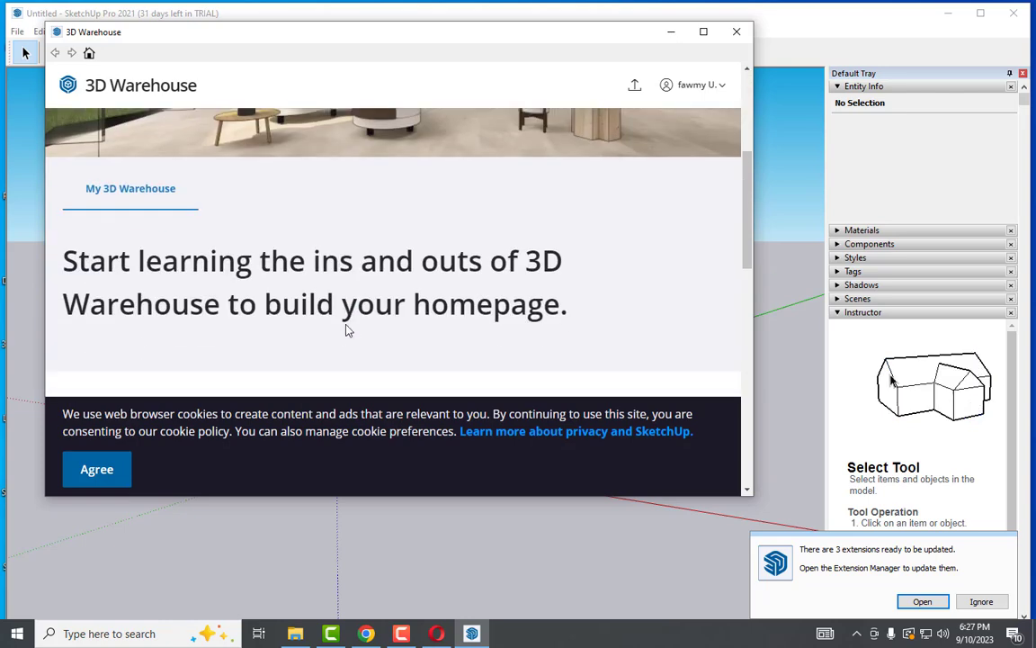
scroll(347, 330, up, 5)
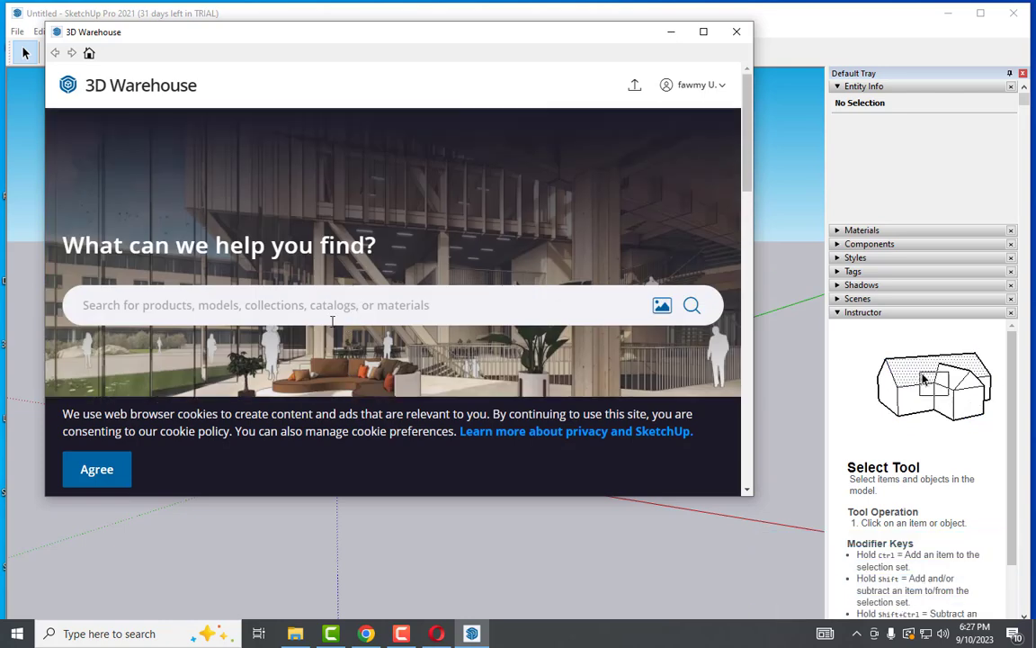
drag(493, 36, 492, 150)
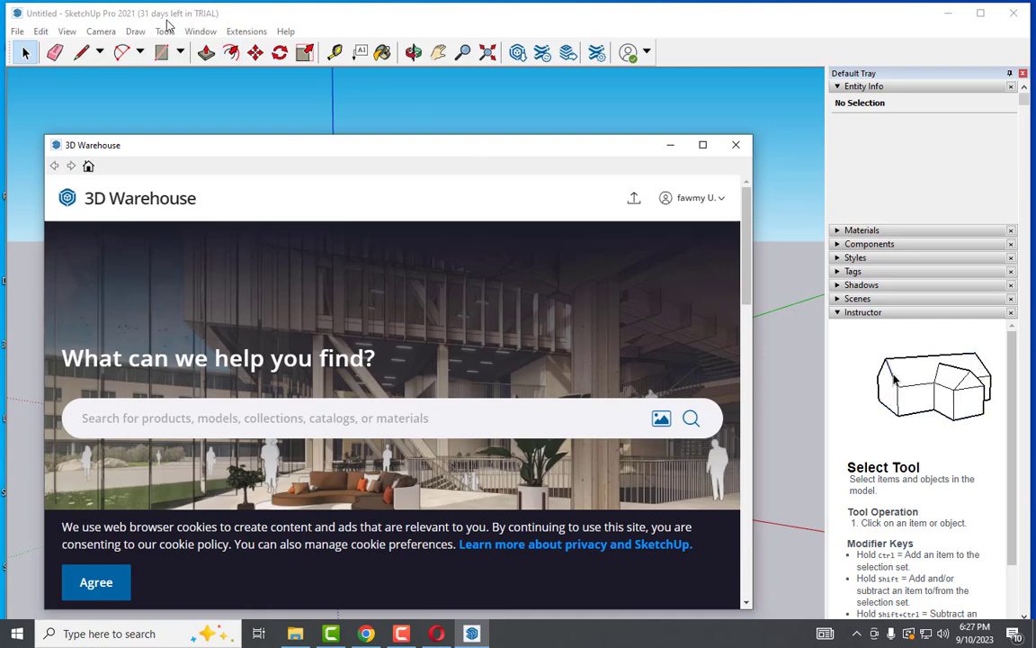
click(736, 144)
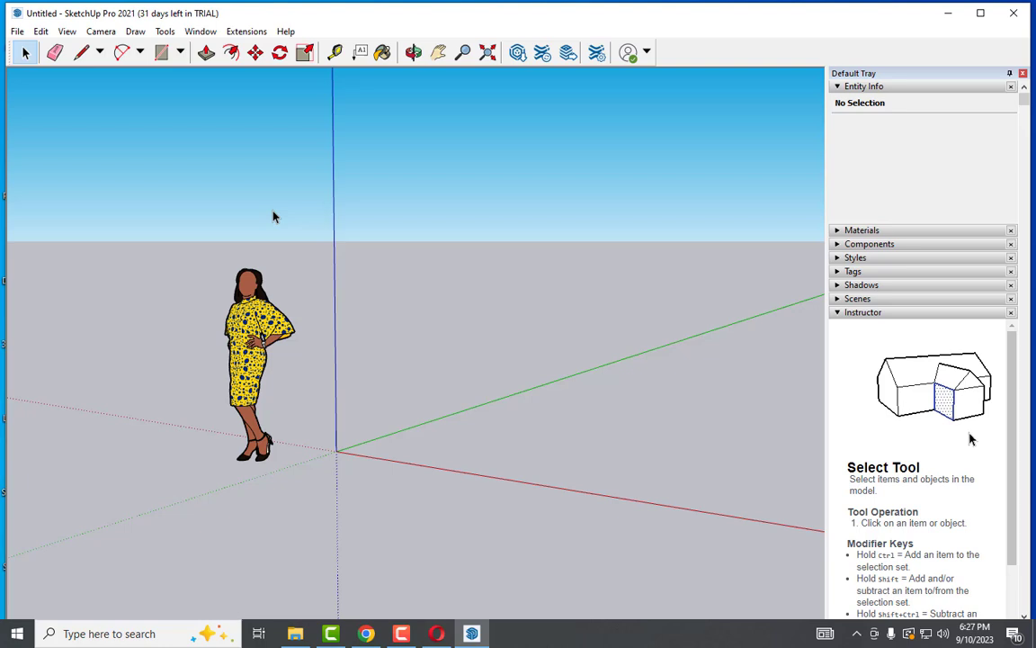
click(247, 33)
click(285, 31)
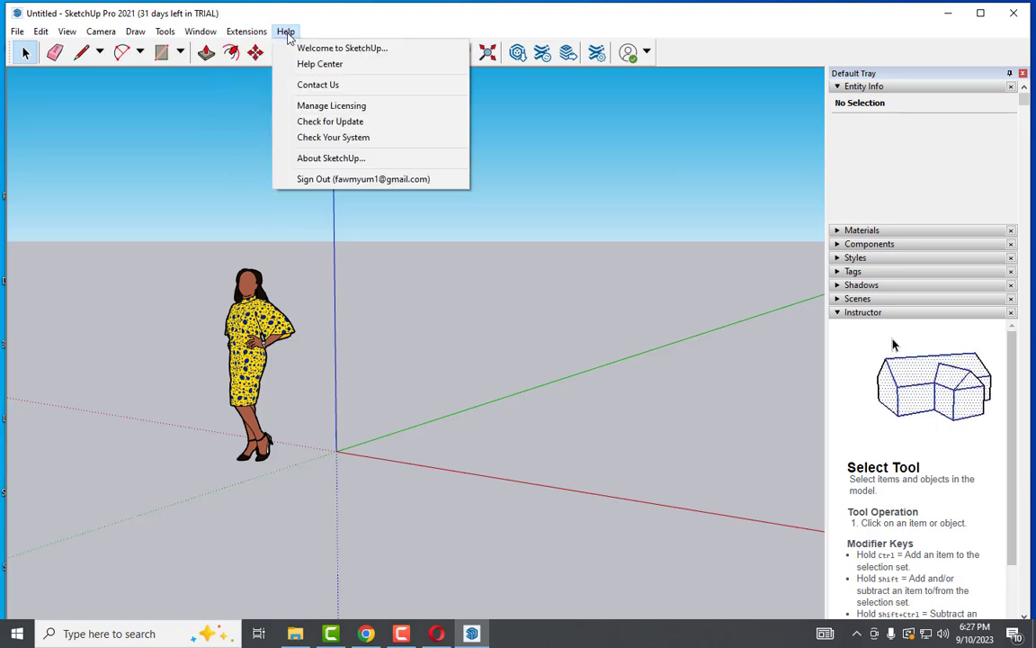
click(324, 106)
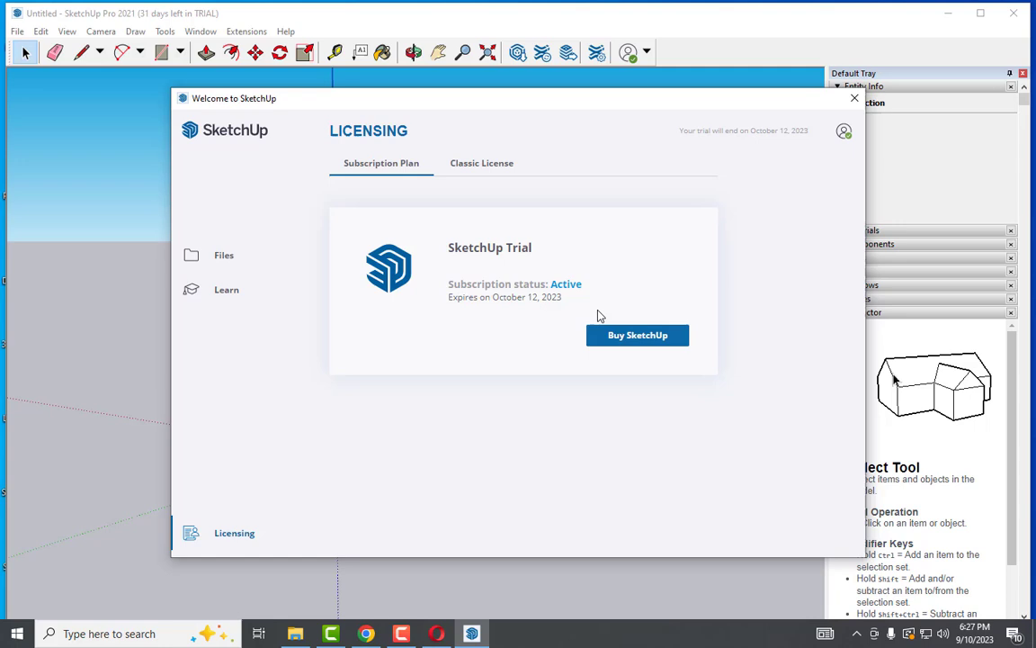
click(483, 176)
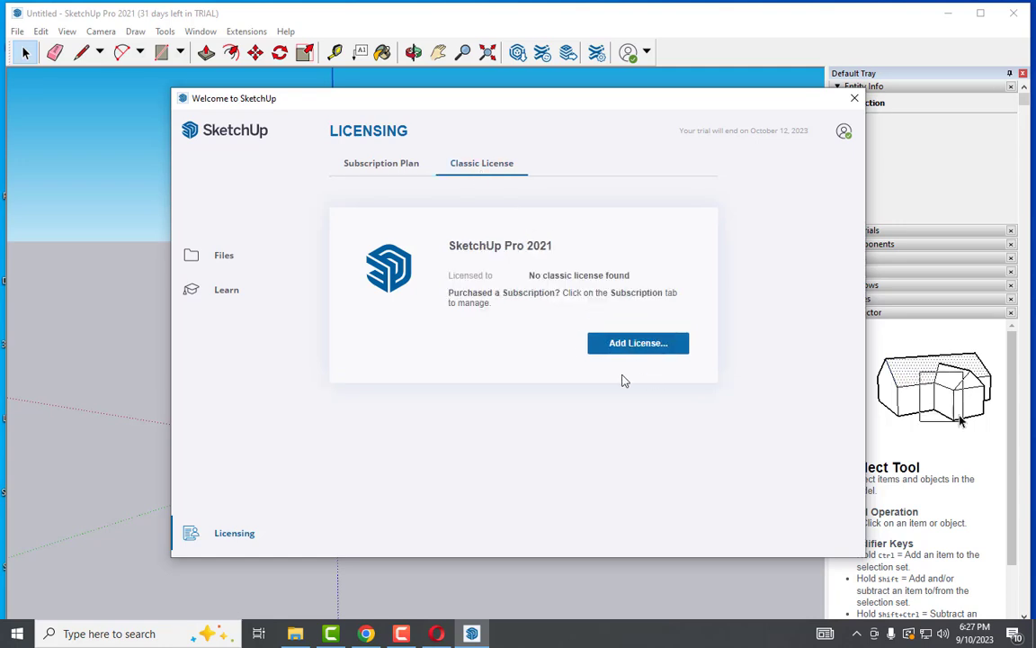
click(378, 167)
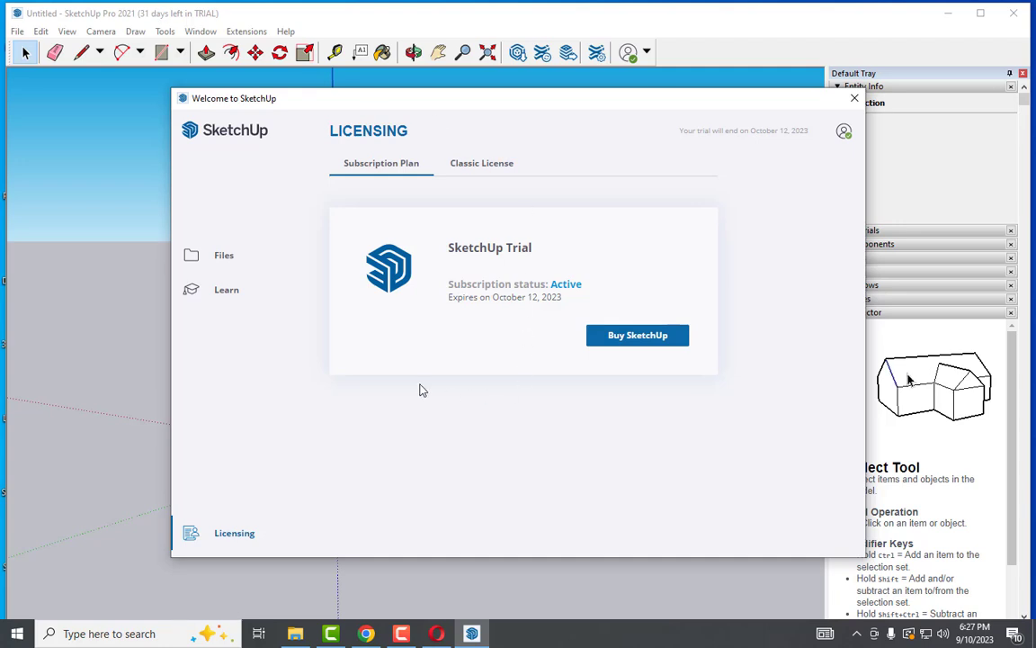
click(854, 98)
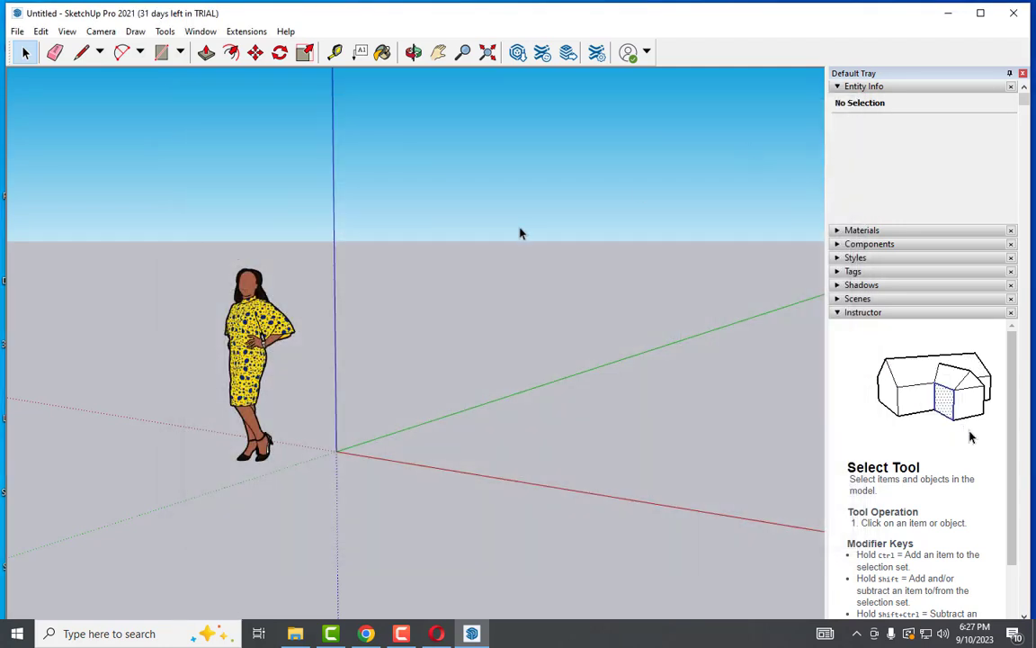